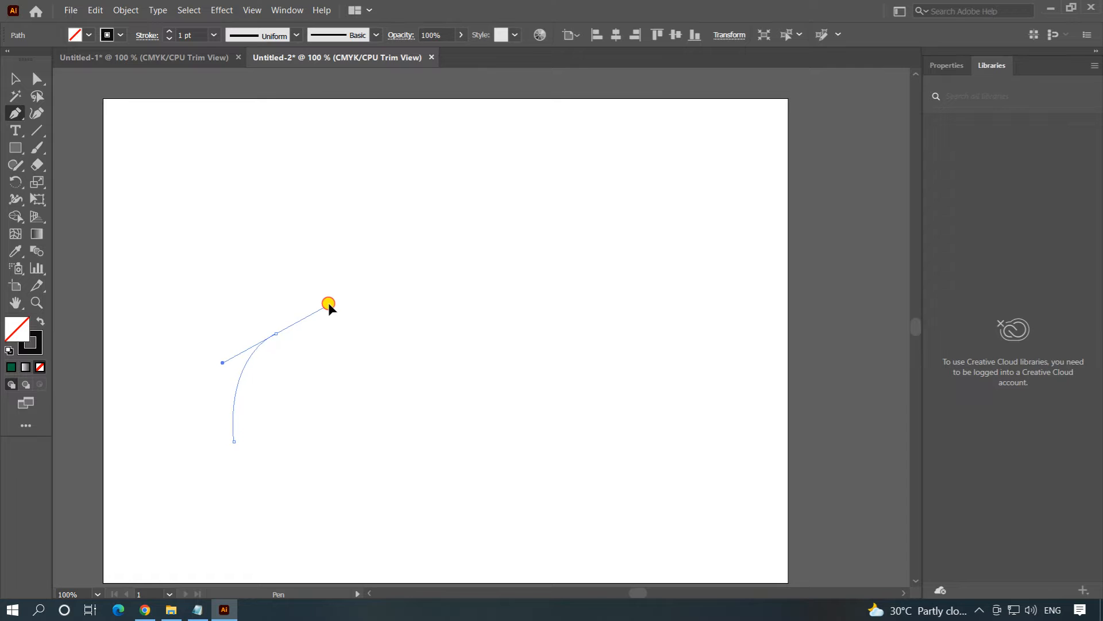
Give the curved path a 4 pt stroke weight and the tapering Width Profile 4.
ctrl+click(221, 311)
drag(221, 311, 356, 430)
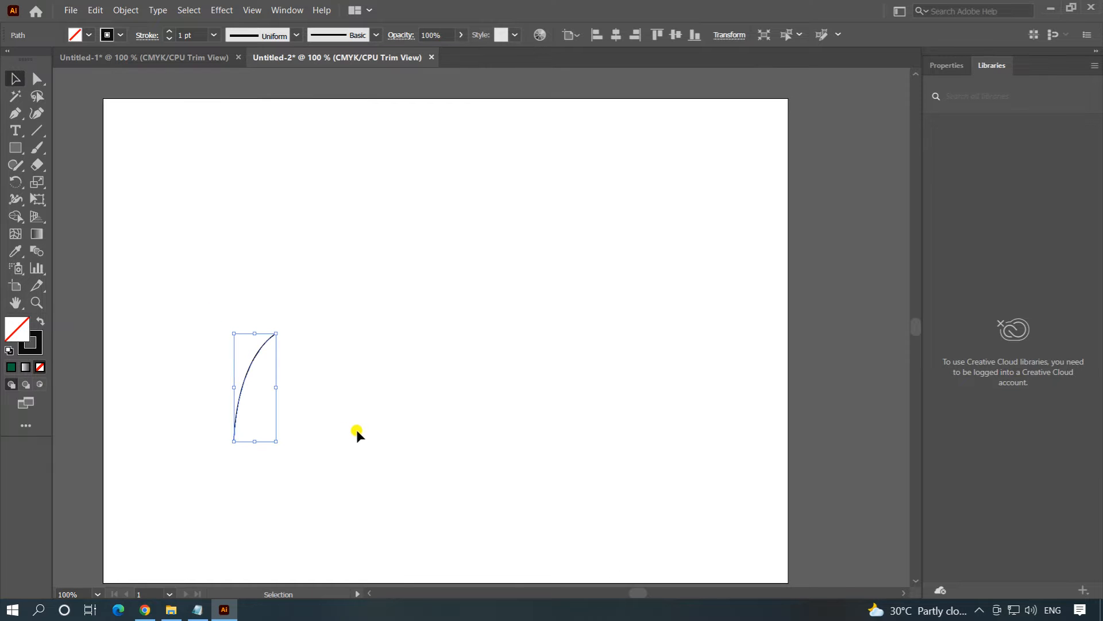
click(289, 10)
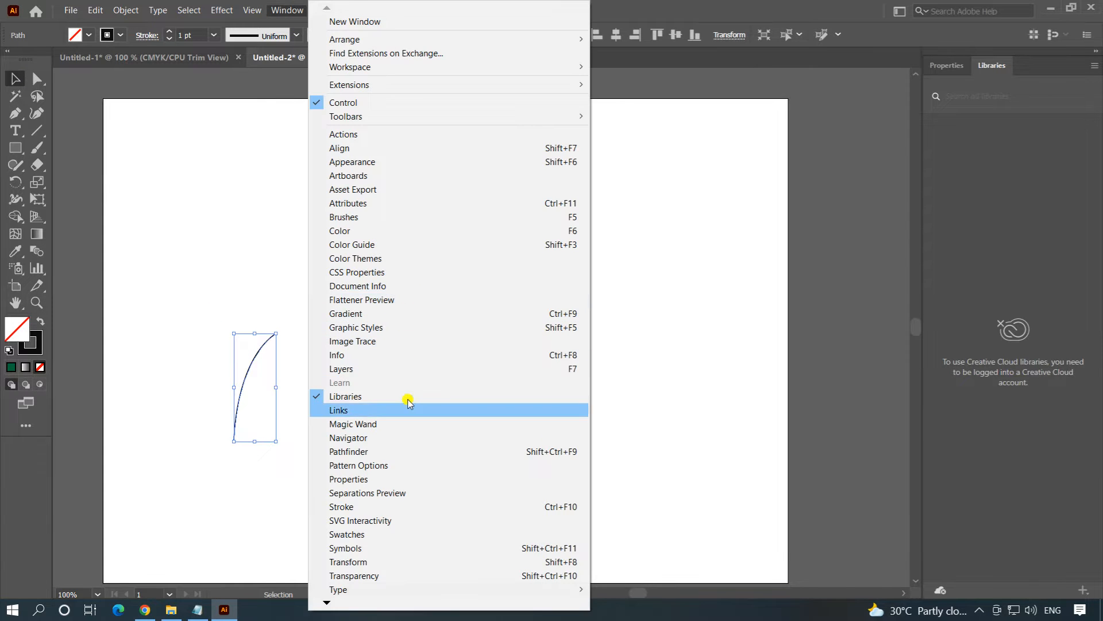
click(381, 508)
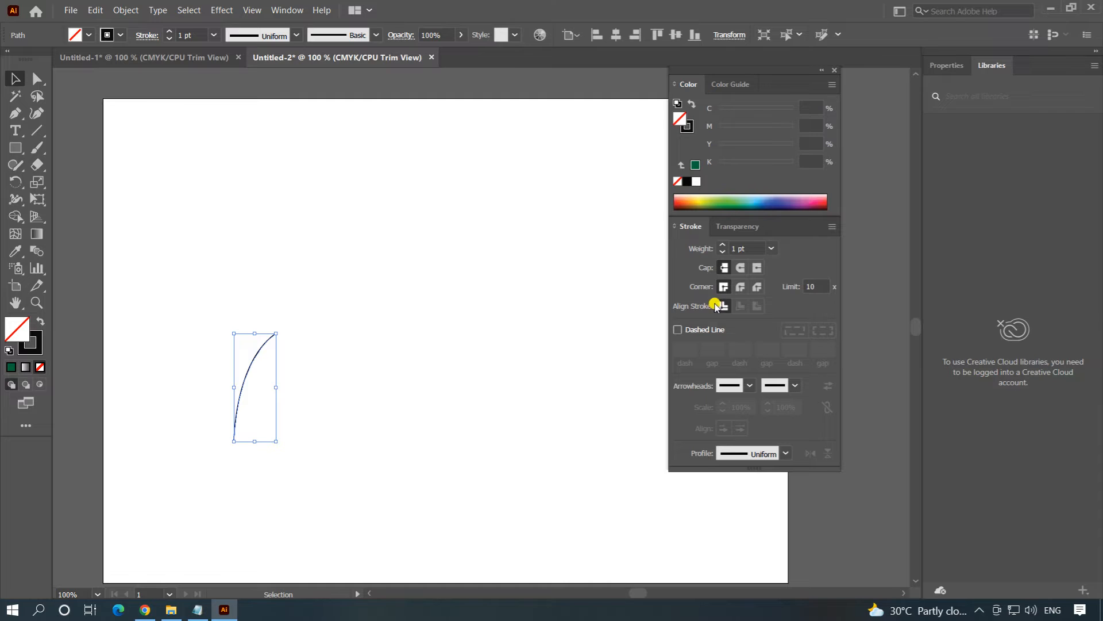
click(723, 245)
click(723, 244)
click(723, 245)
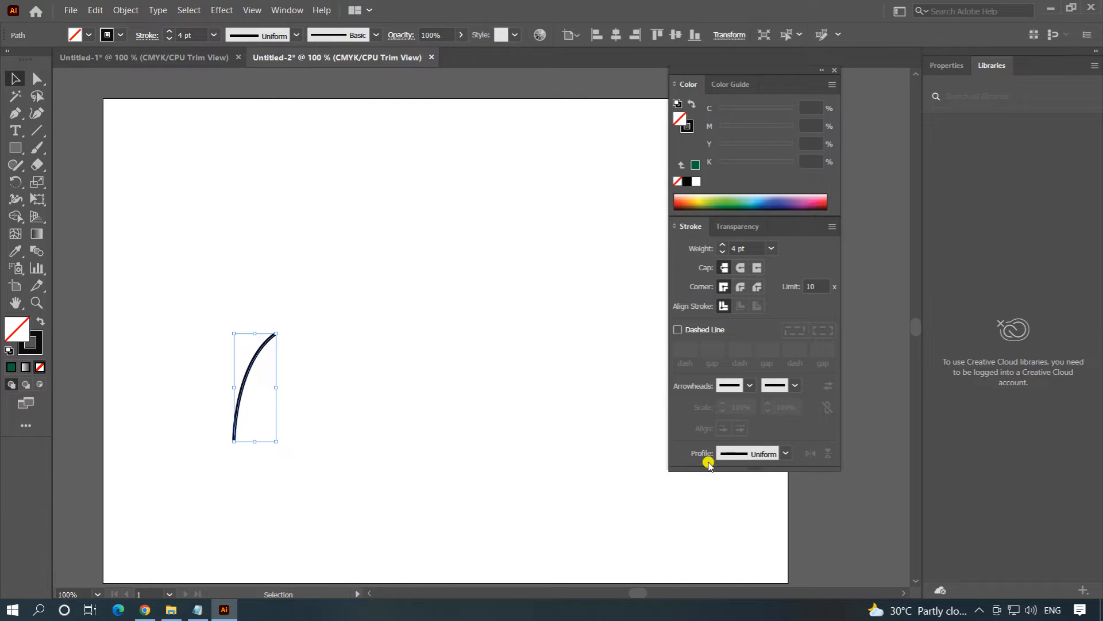
click(784, 454)
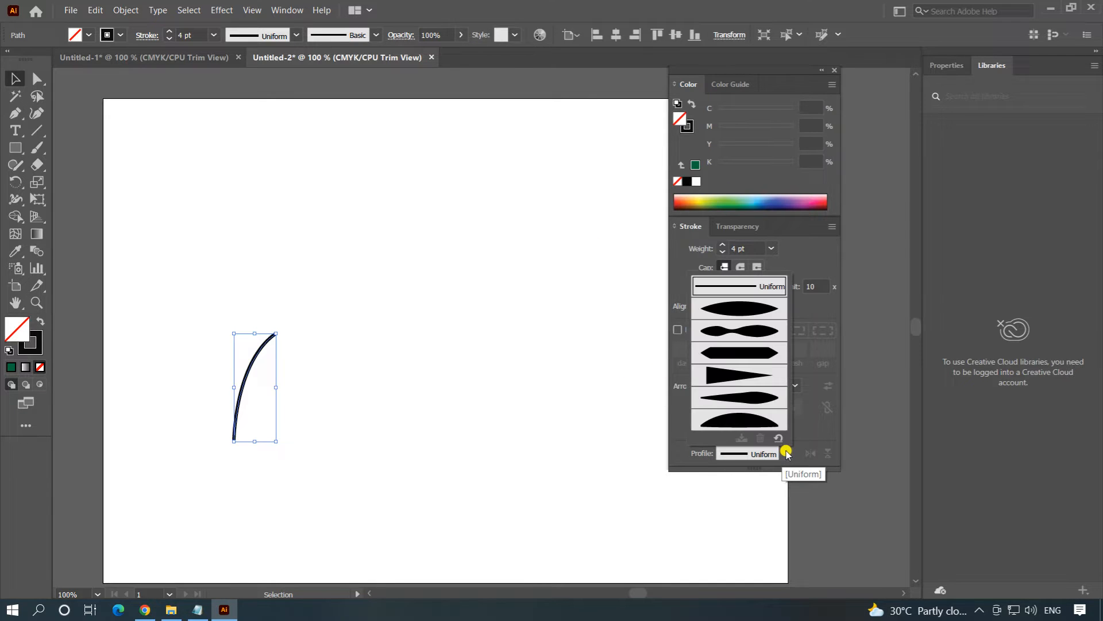
click(741, 379)
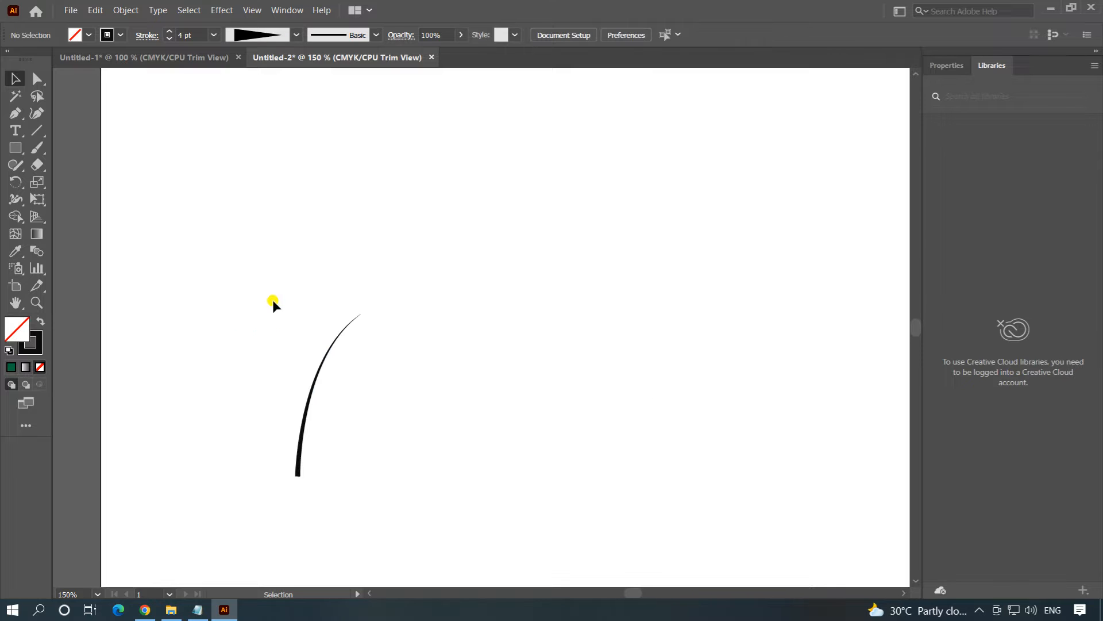
Create a new Scatter Brush from the tapered curve, keeping the default name and options.
drag(266, 278, 401, 420)
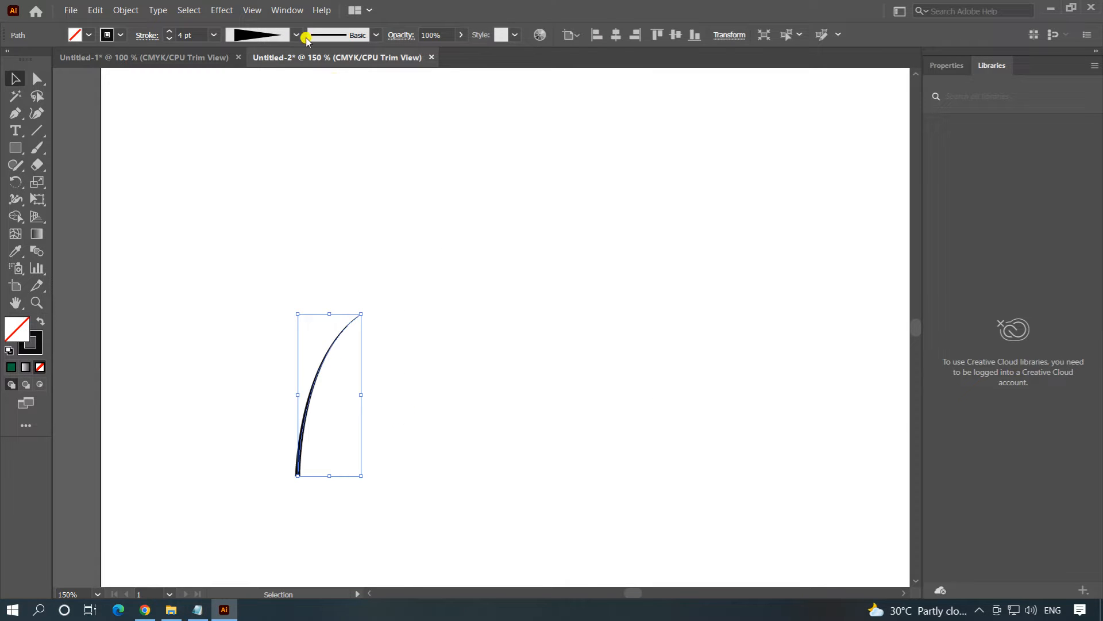
click(287, 10)
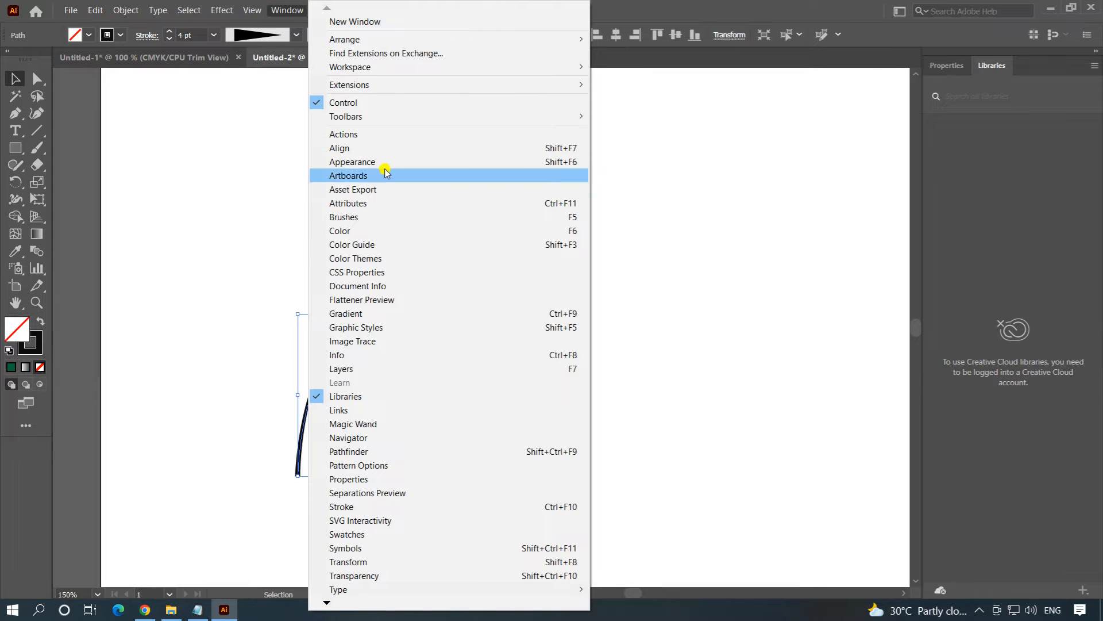
click(364, 217)
drag(863, 174, 744, 140)
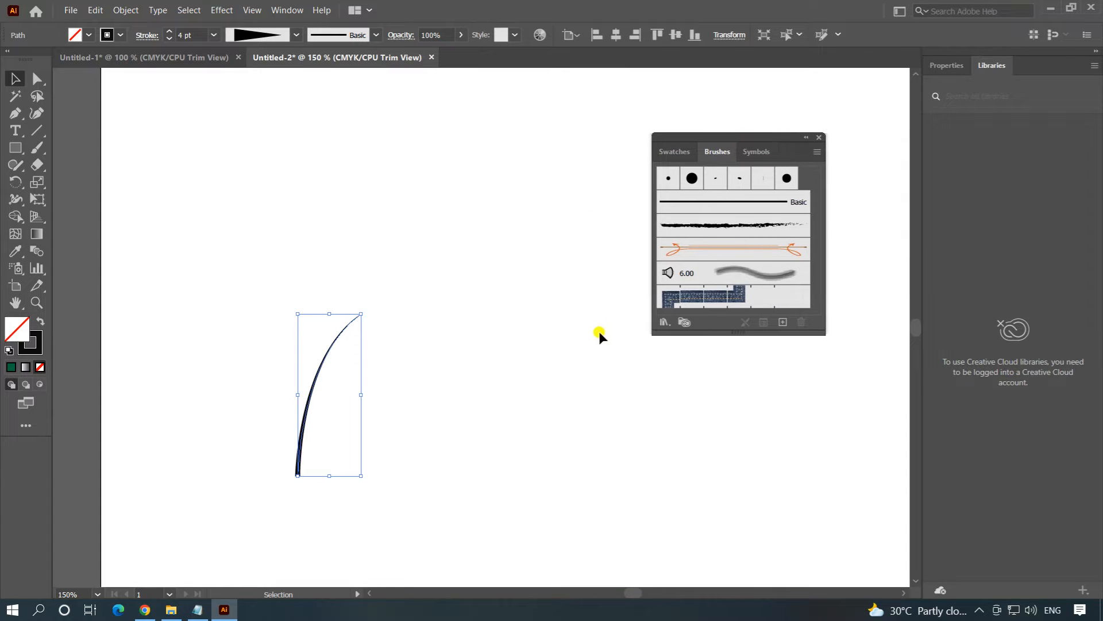
click(783, 323)
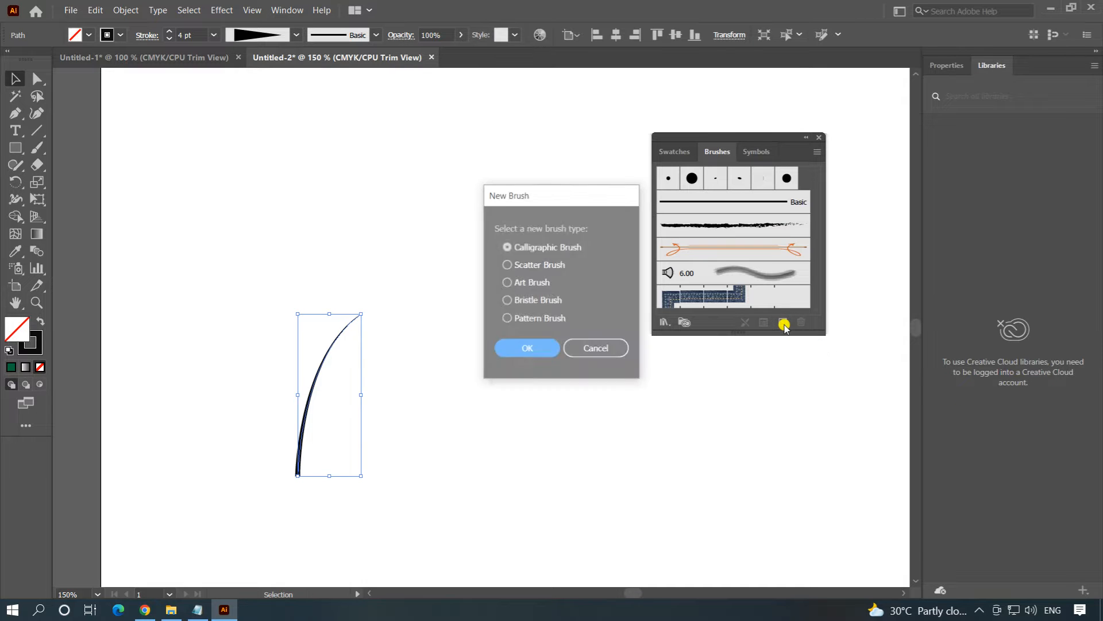
click(548, 274)
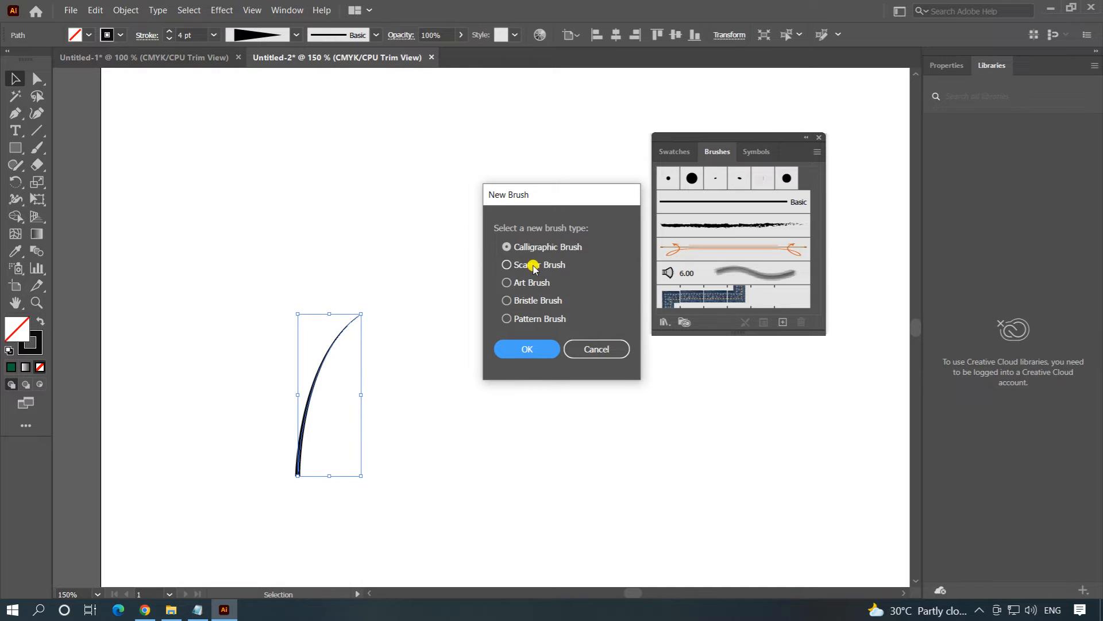
click(530, 350)
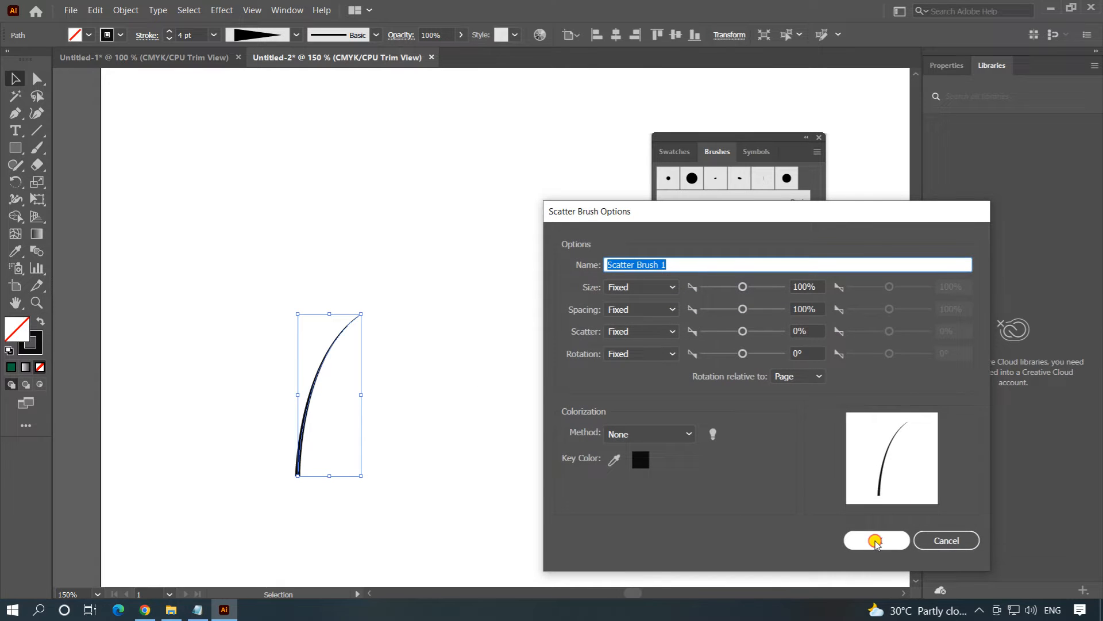
click(874, 541)
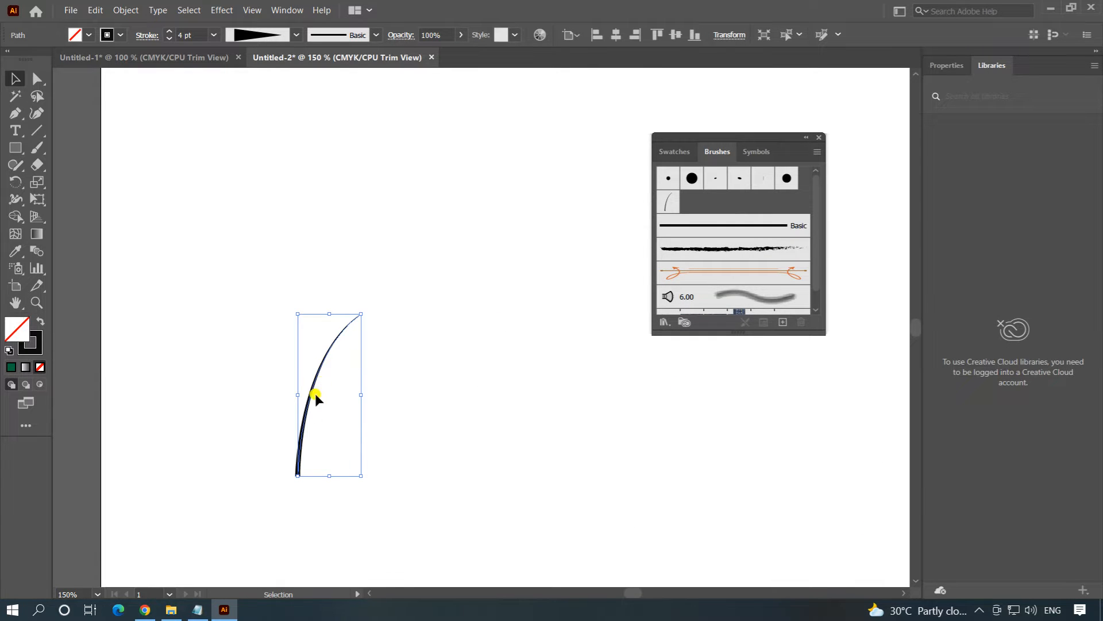
Delete the original tapered curve from the artboard.
click(411, 401)
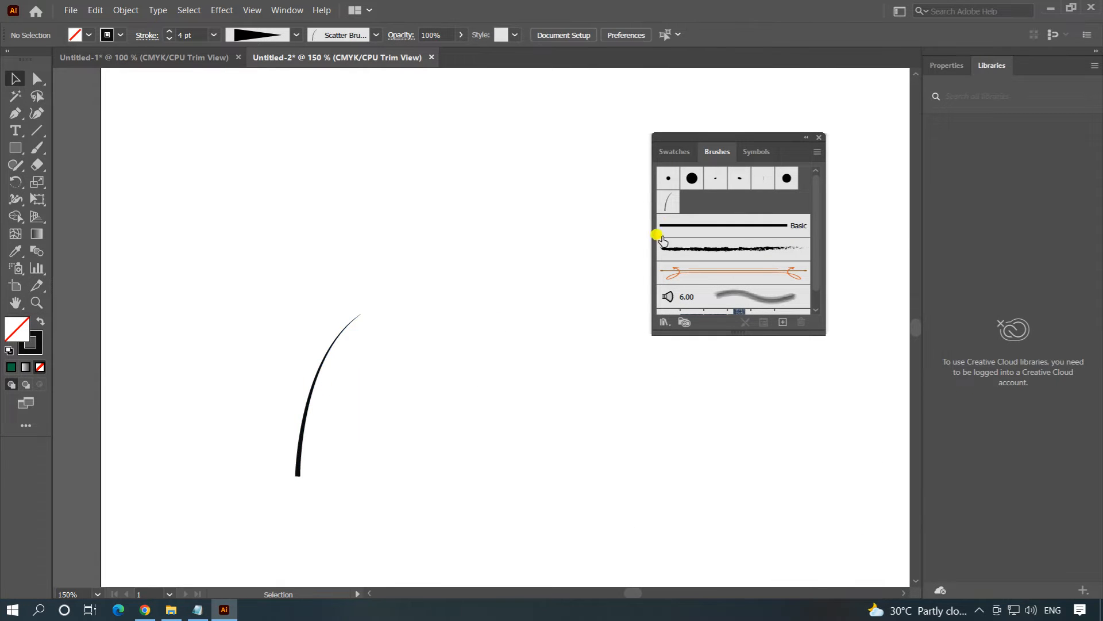
drag(286, 295, 387, 432)
key(Delete)
Draw a long horizontal line across the upper half of the artboard with the Line Segment tool.
key(ctrl+1)
click(37, 131)
drag(137, 269, 731, 268)
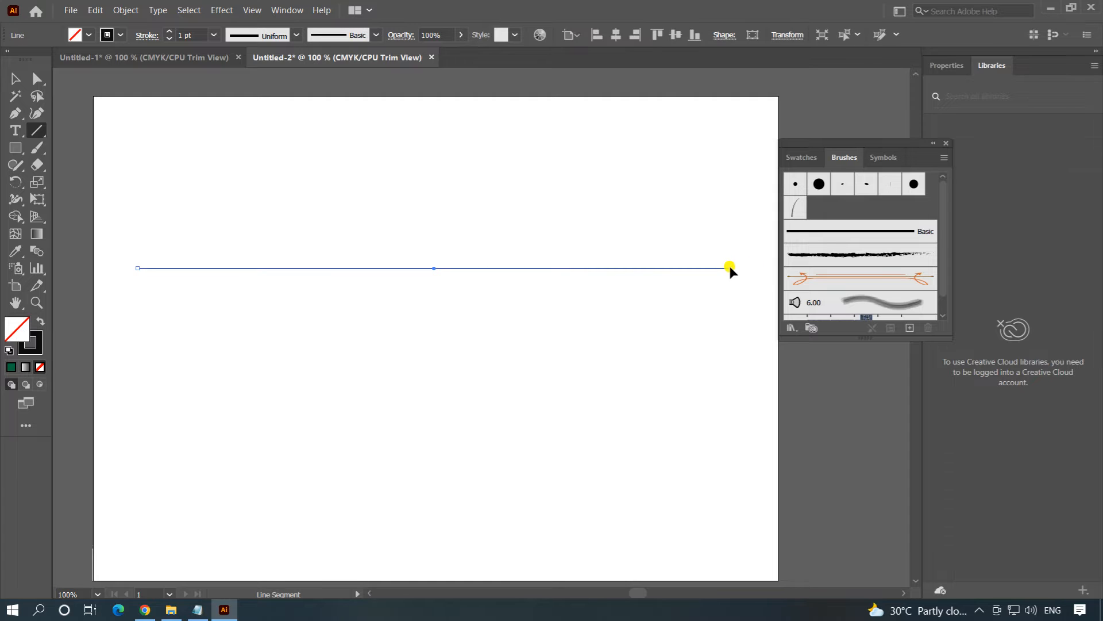
Apply the new curved-blade scatter brush to the horizontal line and open the brush's options.
click(16, 79)
click(351, 166)
drag(351, 167, 449, 348)
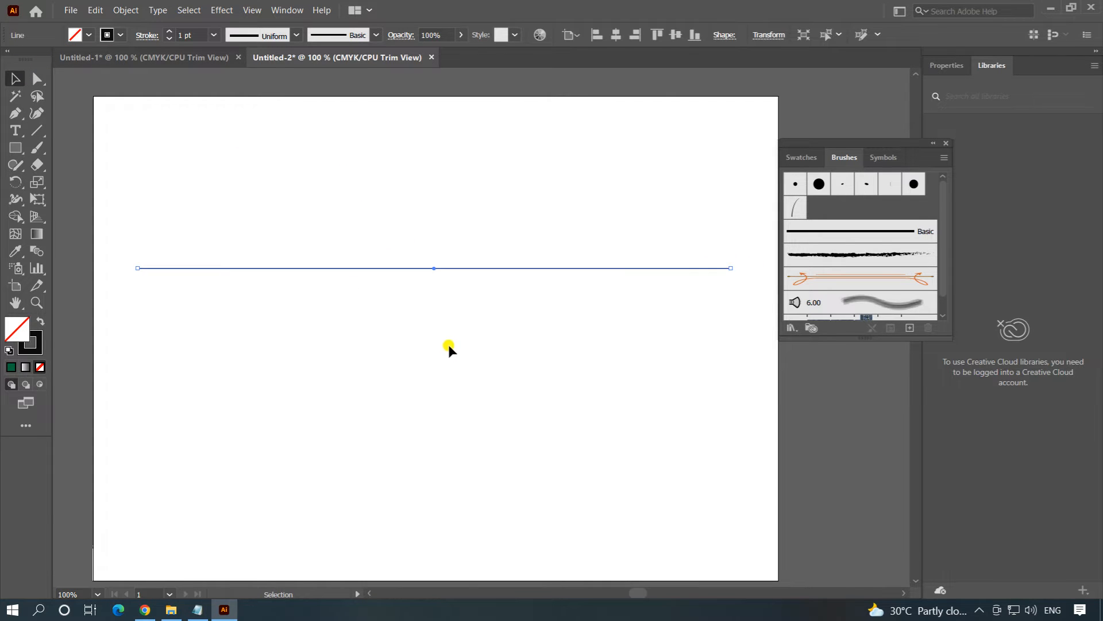
double_click(794, 216)
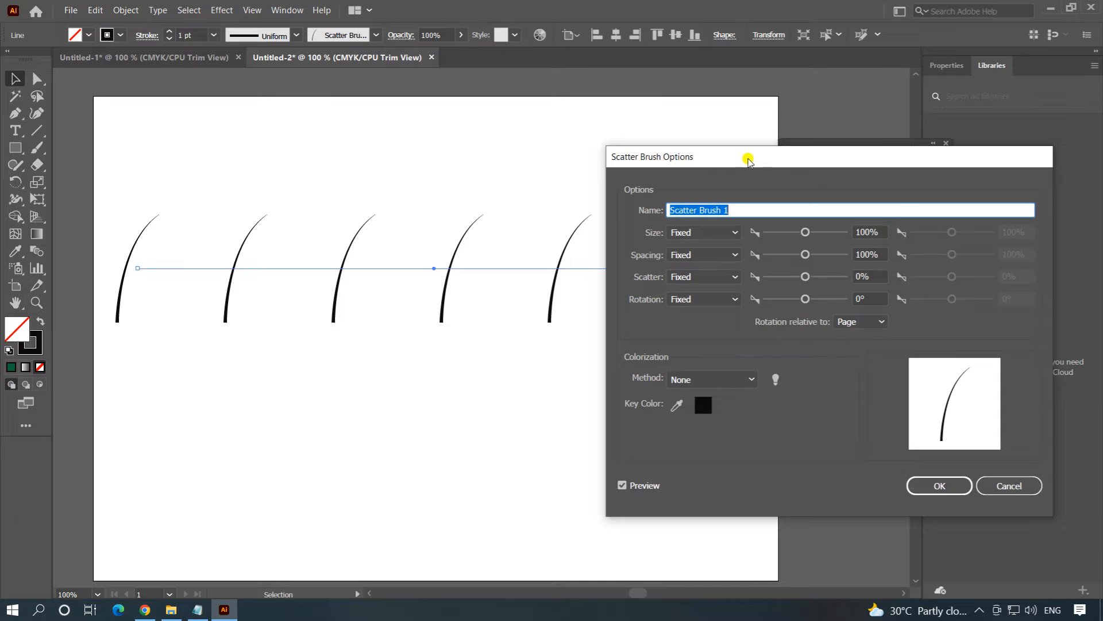
Set the scatter brush's size to Random with a minimum of 10%.
drag(752, 151, 713, 119)
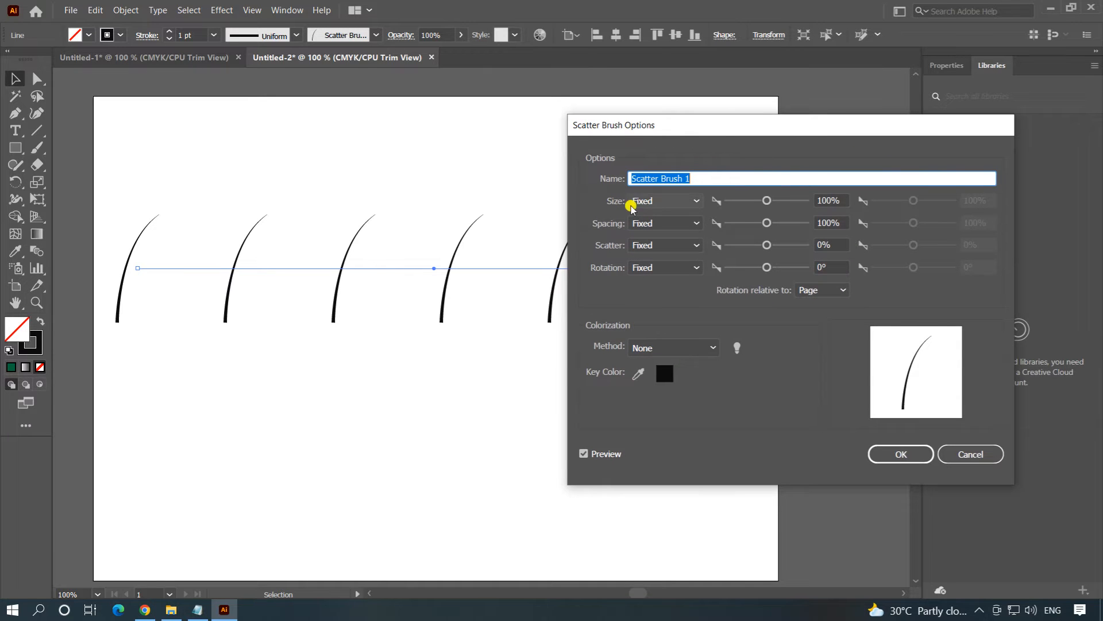
click(677, 202)
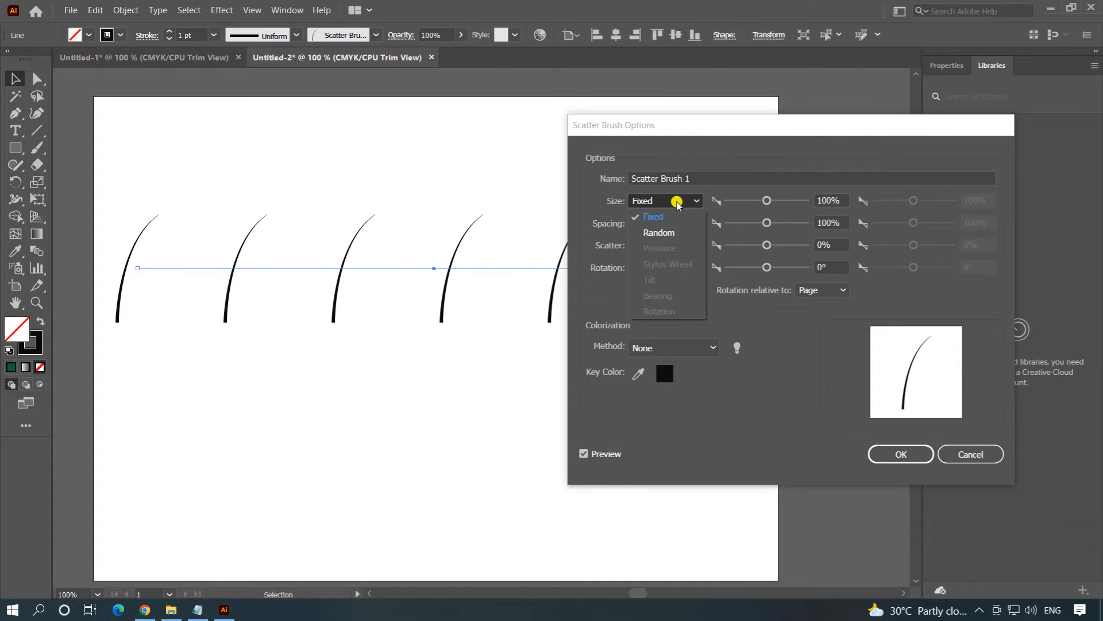
click(667, 236)
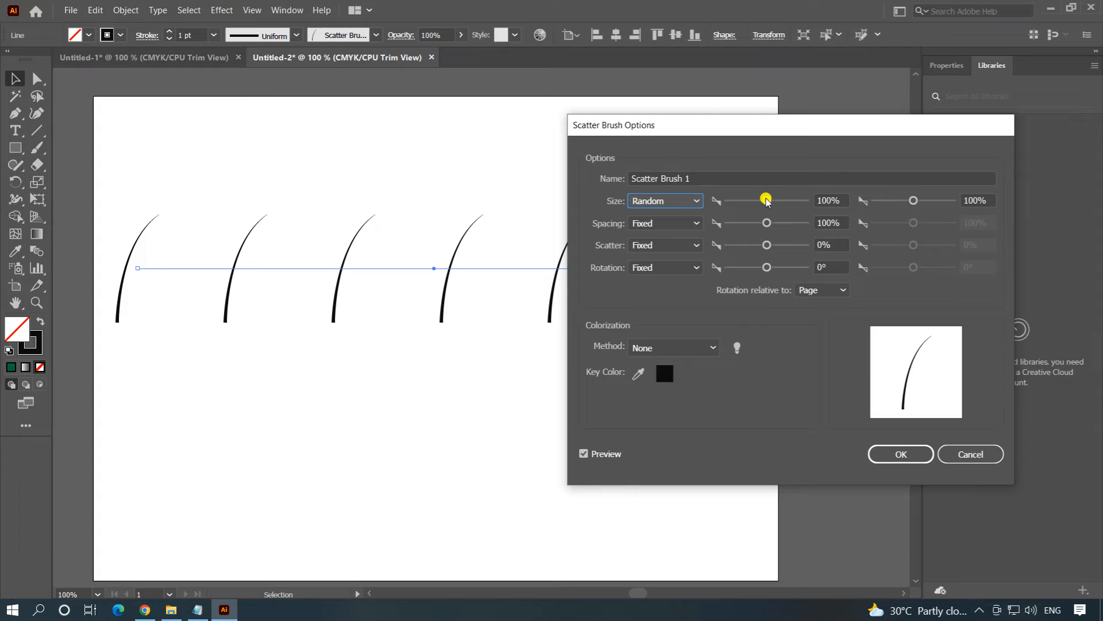
drag(767, 201, 725, 204)
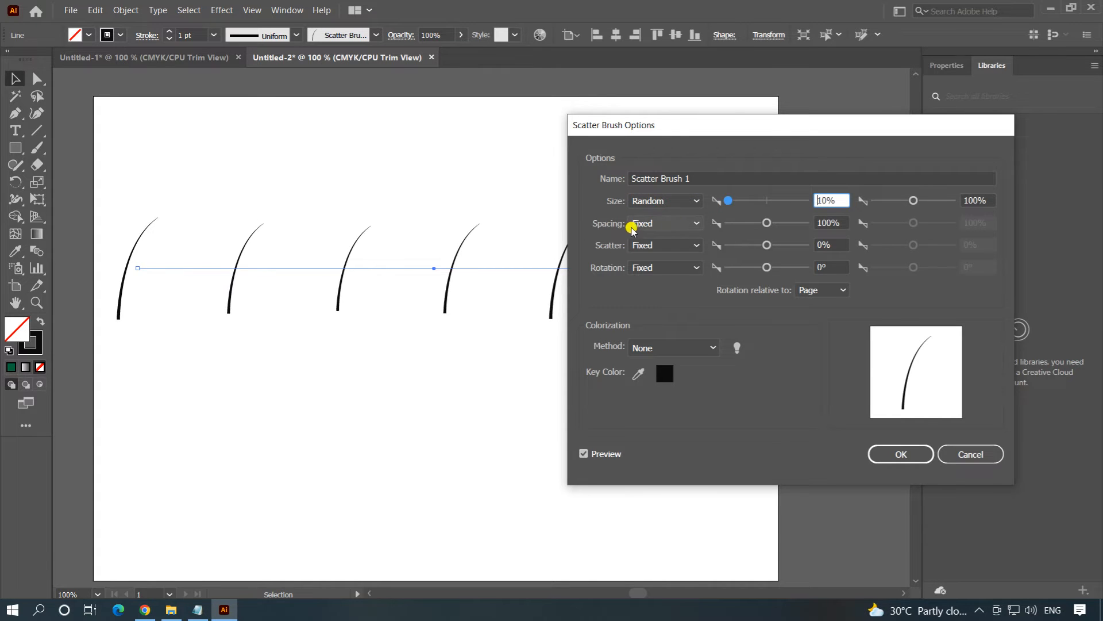
Set the scatter brush's spacing to Random with both minimum and maximum at 10%.
click(677, 224)
click(661, 253)
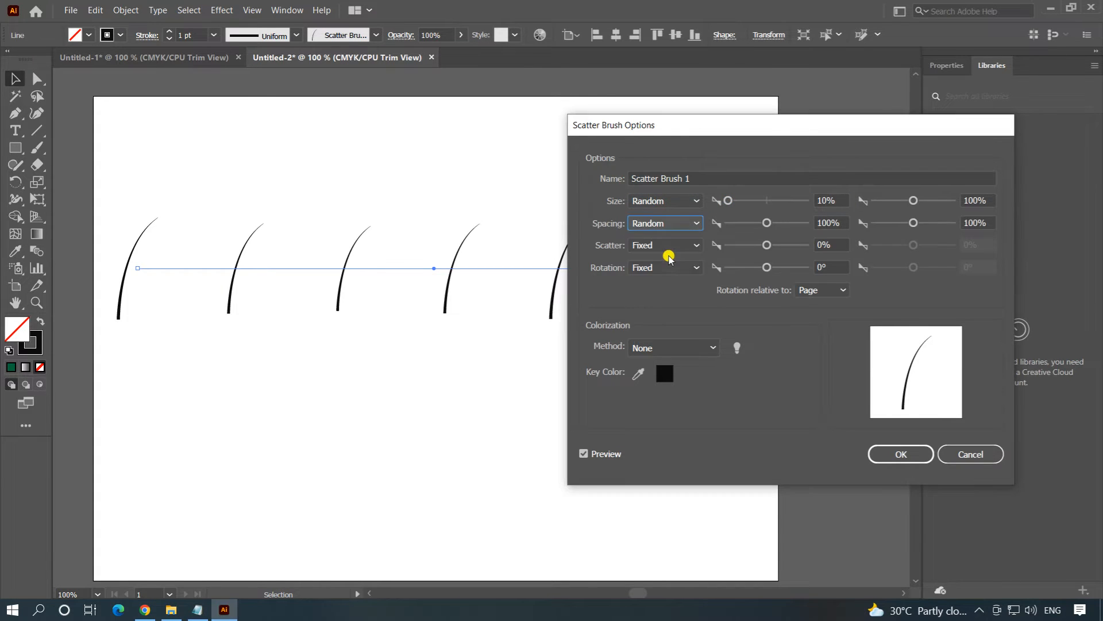
drag(766, 223, 726, 228)
drag(912, 224, 877, 227)
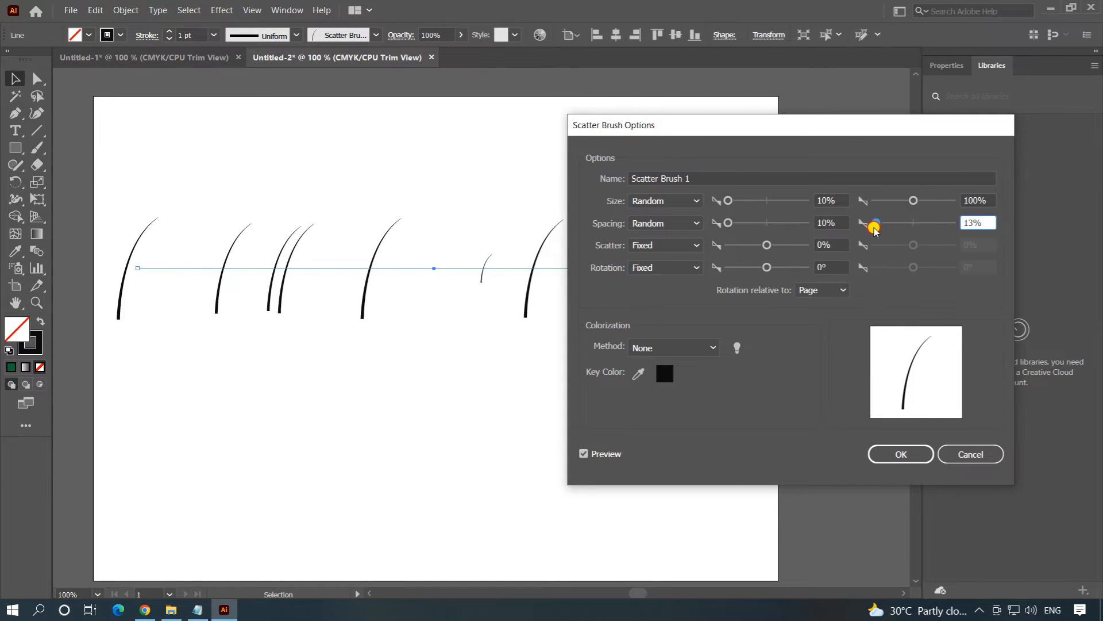
drag(874, 228, 871, 229)
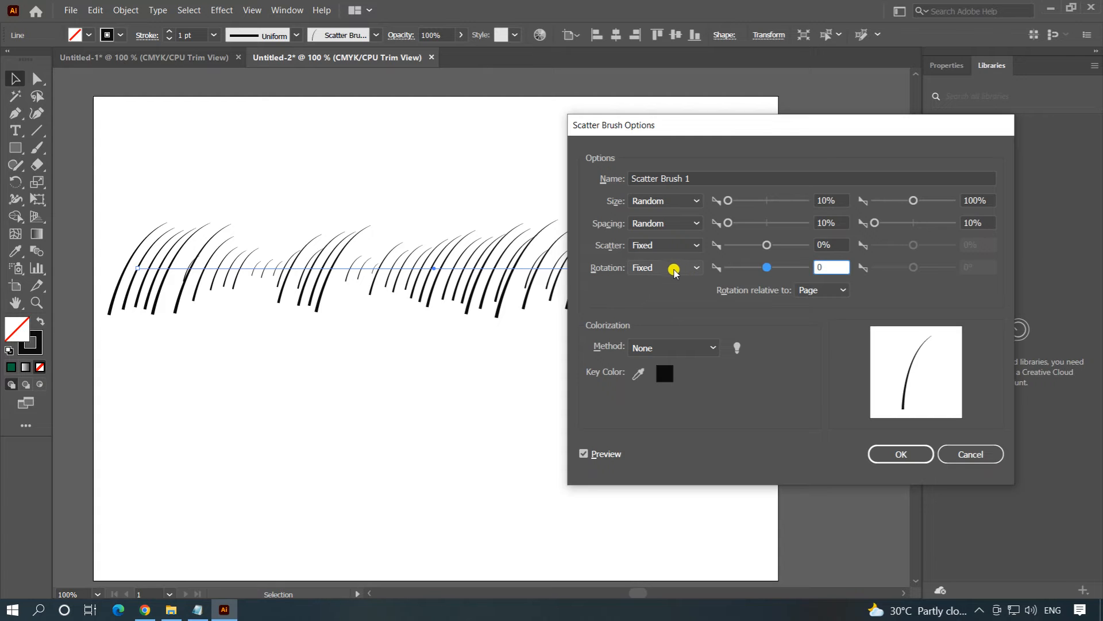
Set the brush's rotation to Random between -15° and 30°, and apply the changed options to the existing line.
click(674, 270)
click(666, 294)
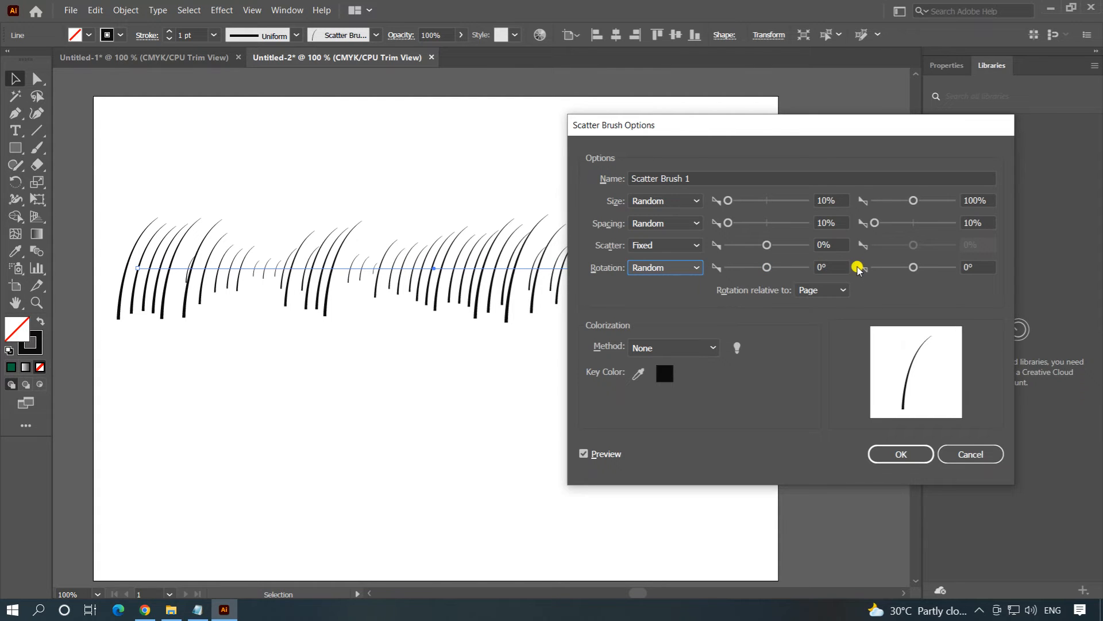
click(754, 269)
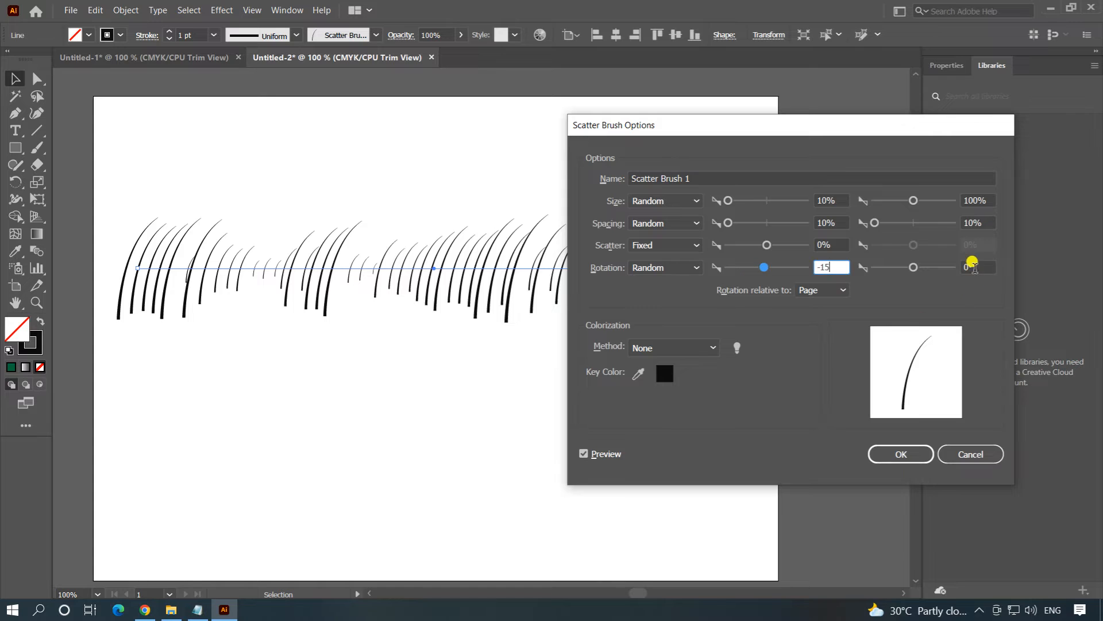
click(913, 268)
text(3)
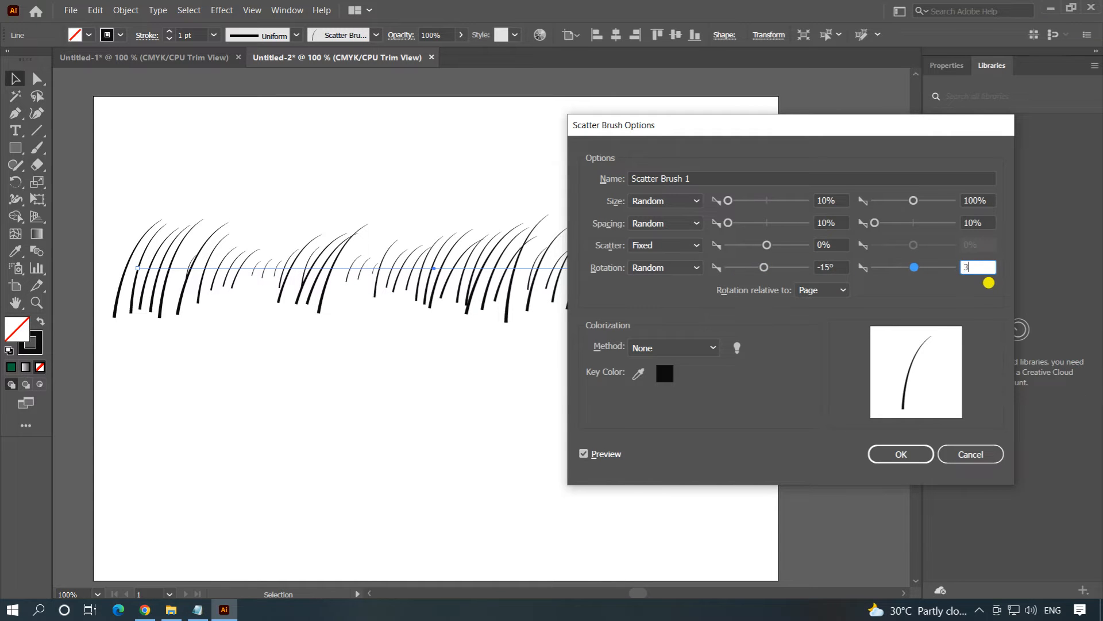
text(0)
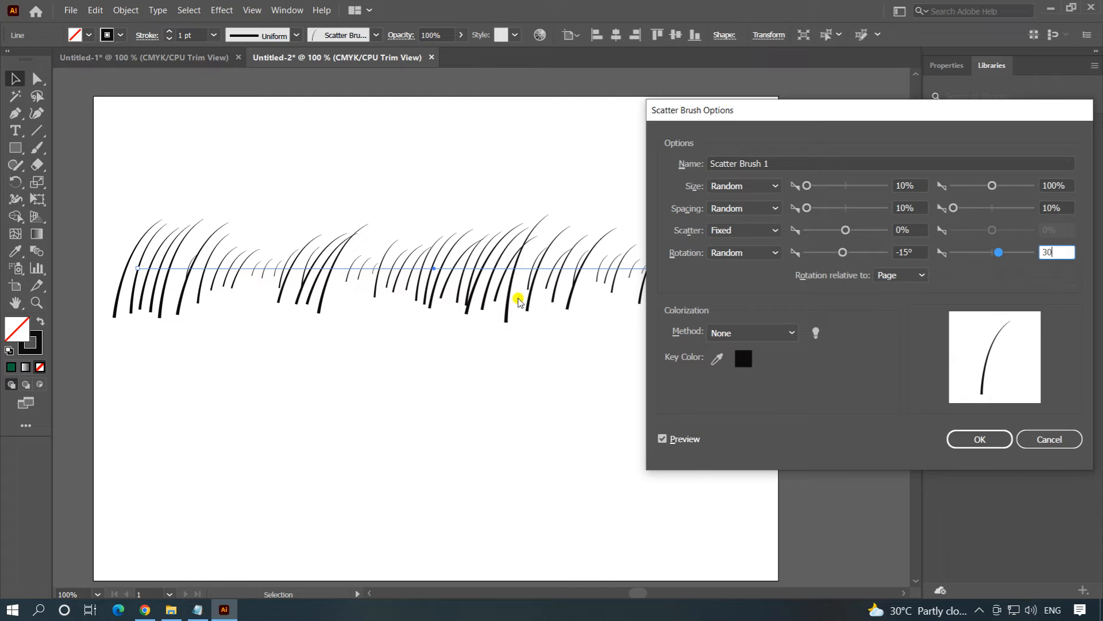
drag(912, 112, 862, 119)
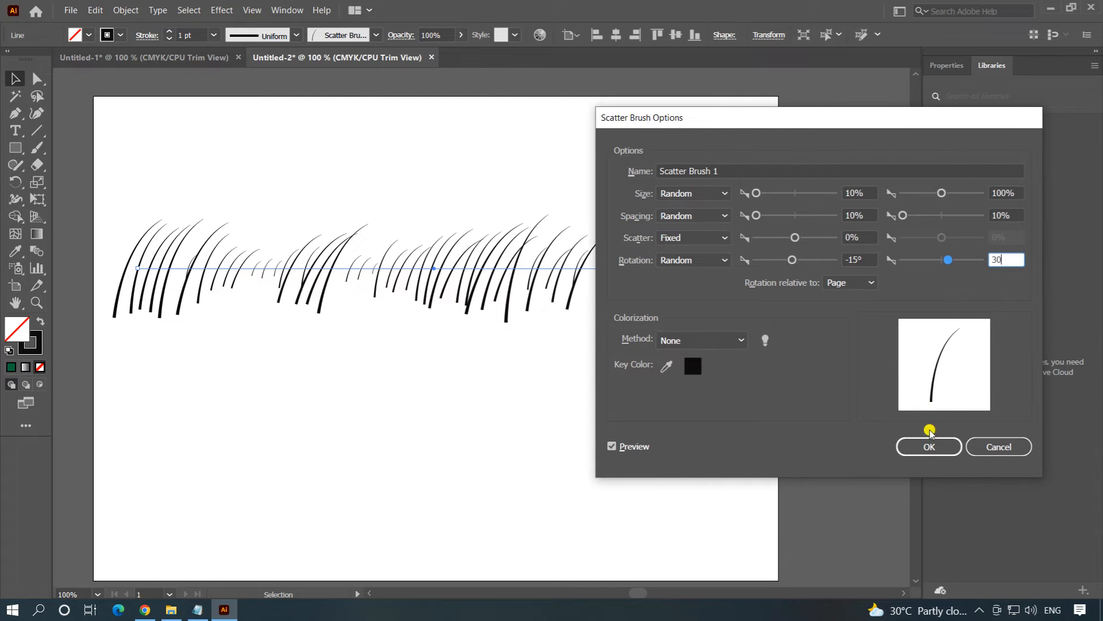
click(917, 447)
click(525, 327)
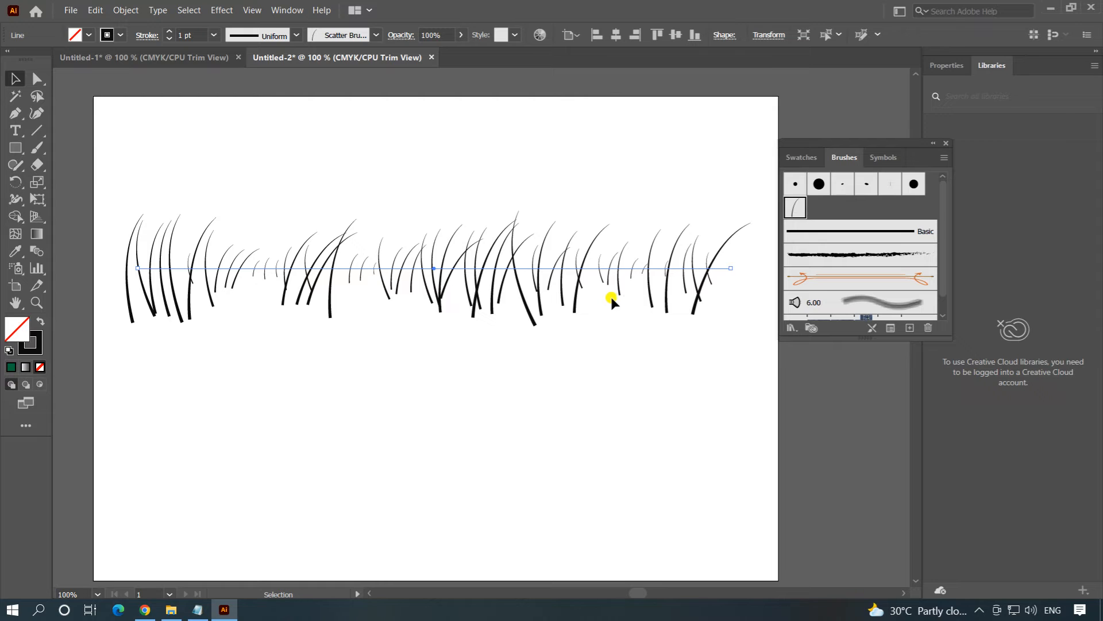
Move the grass row up near the artboard's top edge and draw four spaced horizontal lines below it.
drag(397, 270, 399, 178)
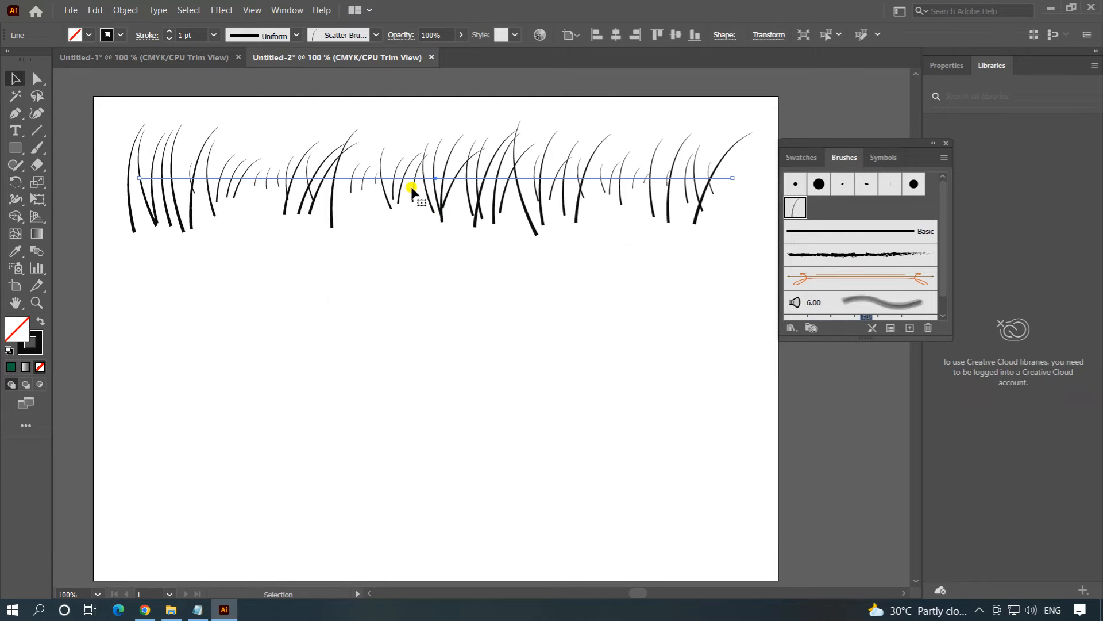
click(37, 131)
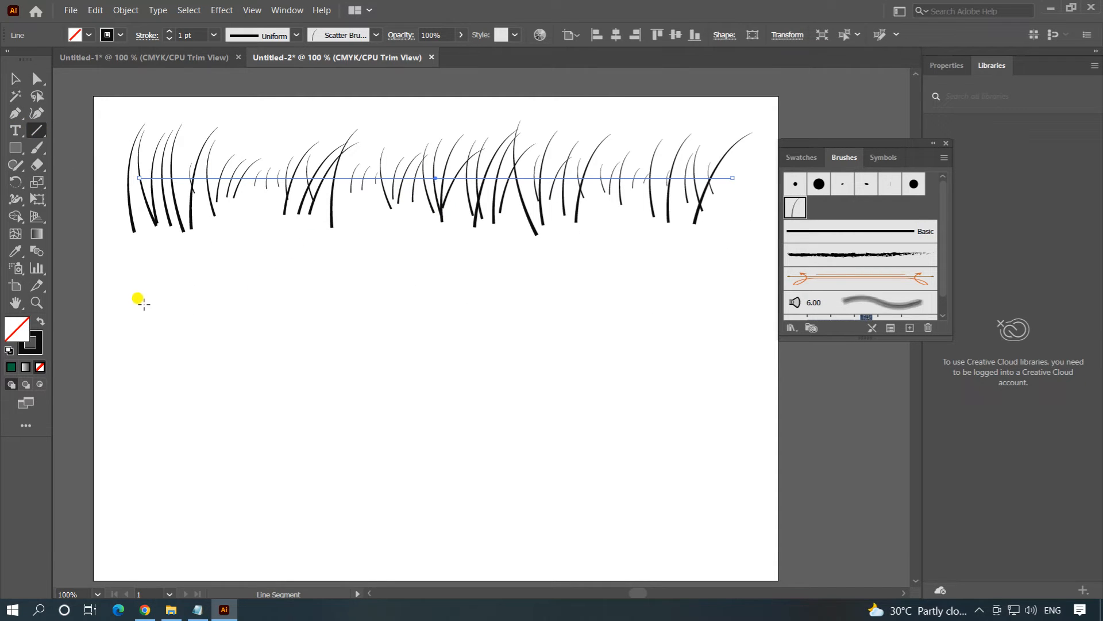
drag(150, 299, 682, 300)
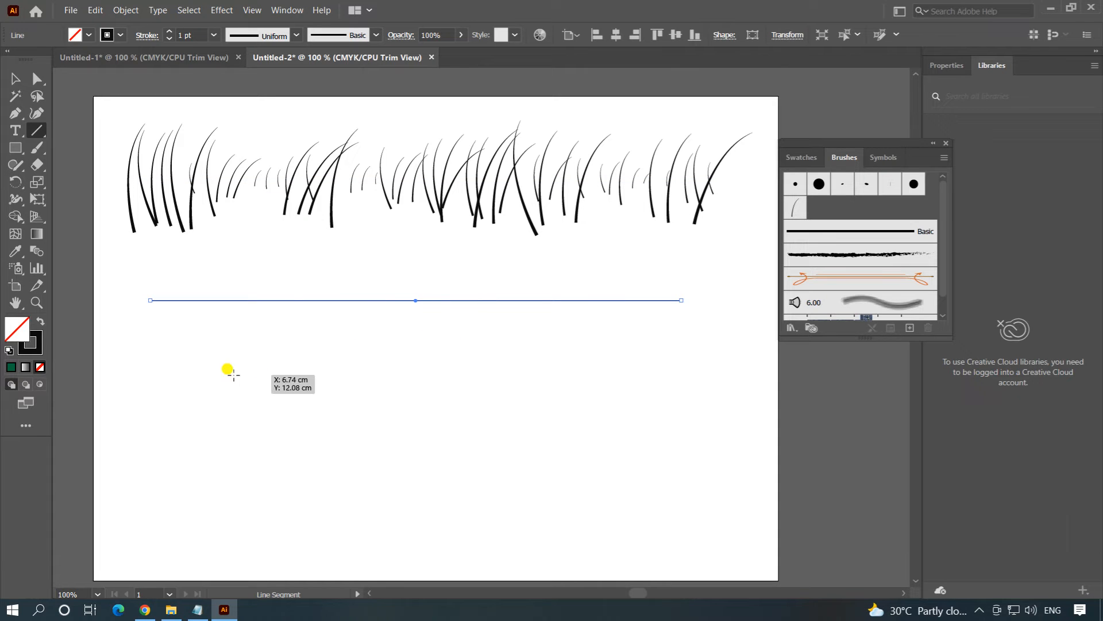
drag(165, 383, 646, 382)
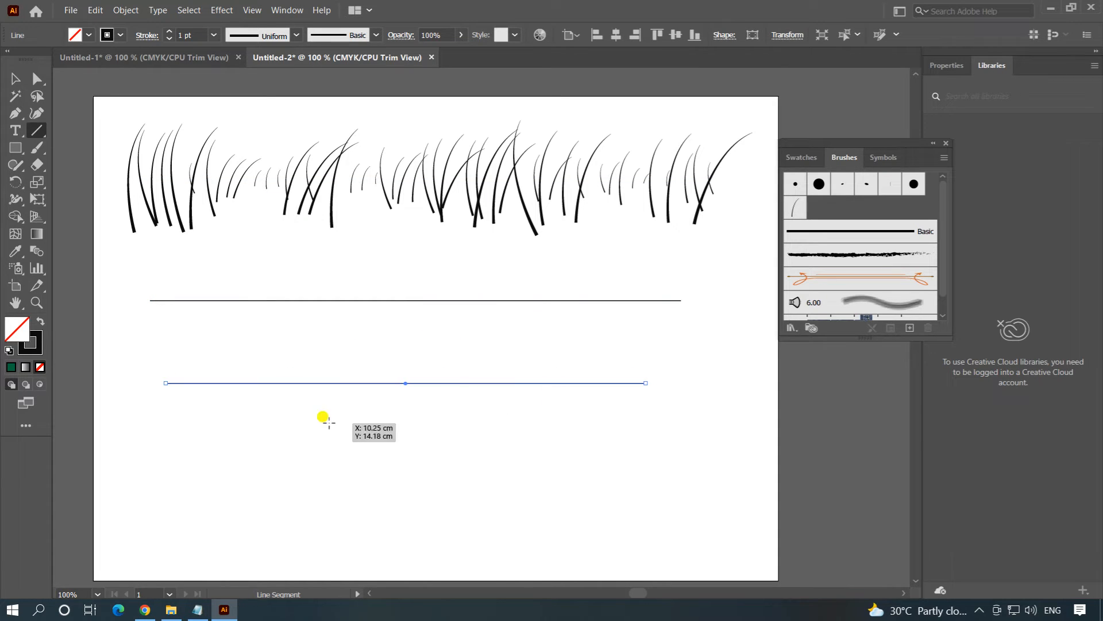
drag(181, 465, 668, 465)
drag(204, 525, 648, 525)
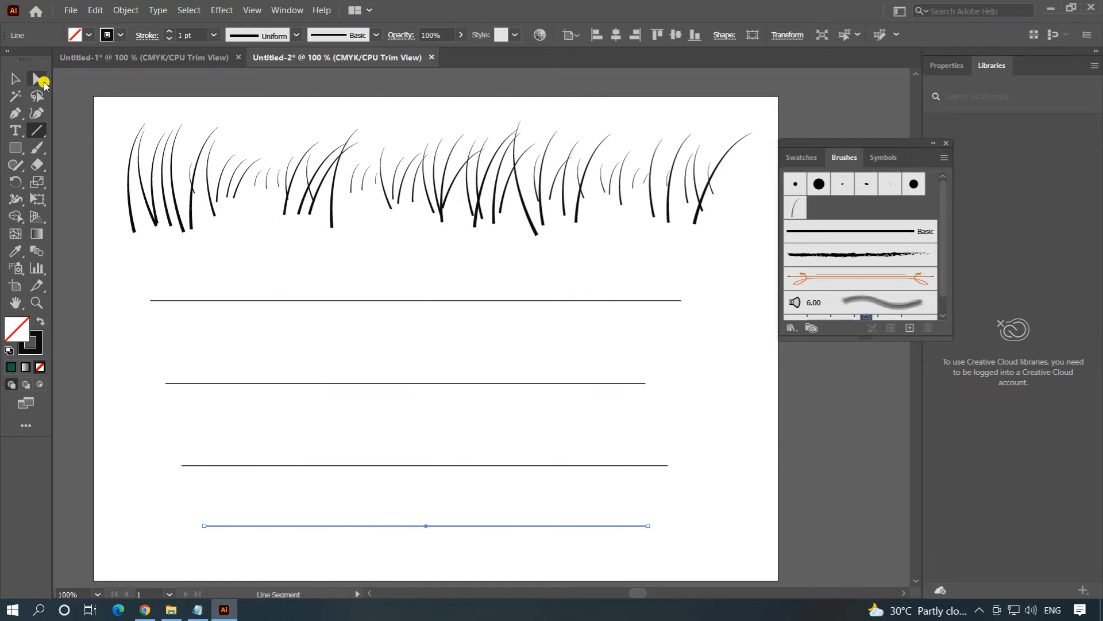
Apply the Scatter Brush 1 grass brush to the four horizontal lines below the top grass row.
click(13, 75)
drag(249, 269, 473, 554)
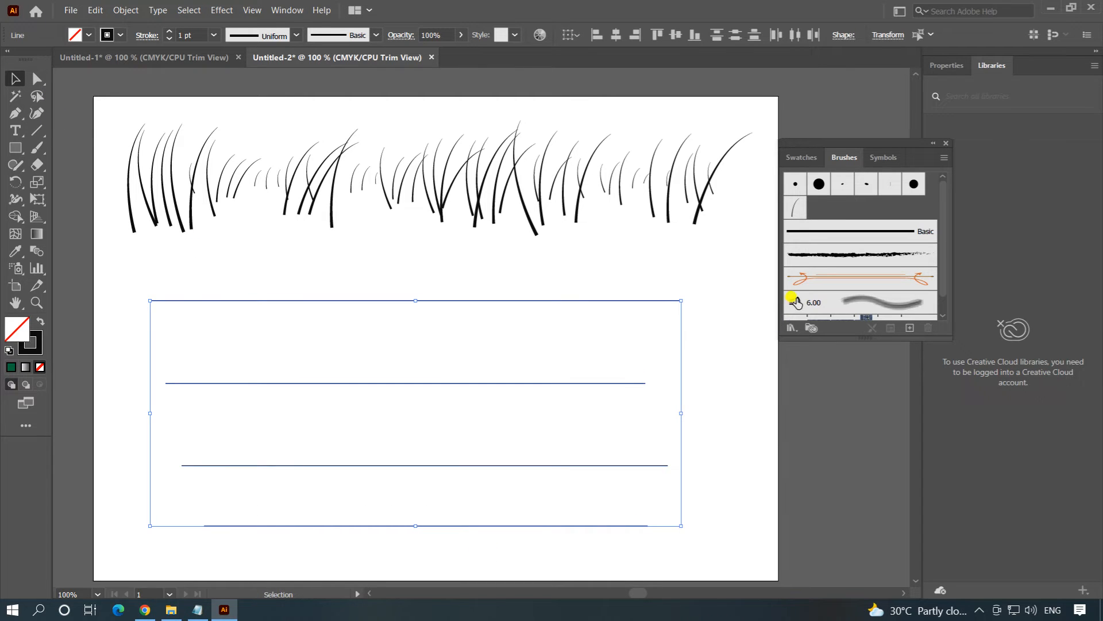
click(795, 219)
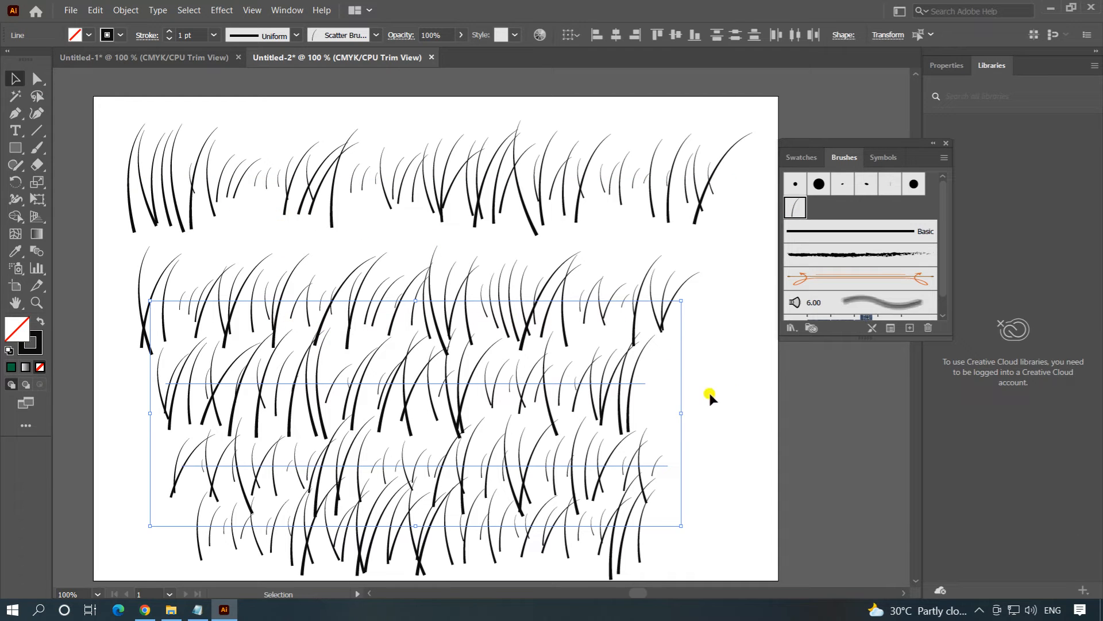
click(729, 380)
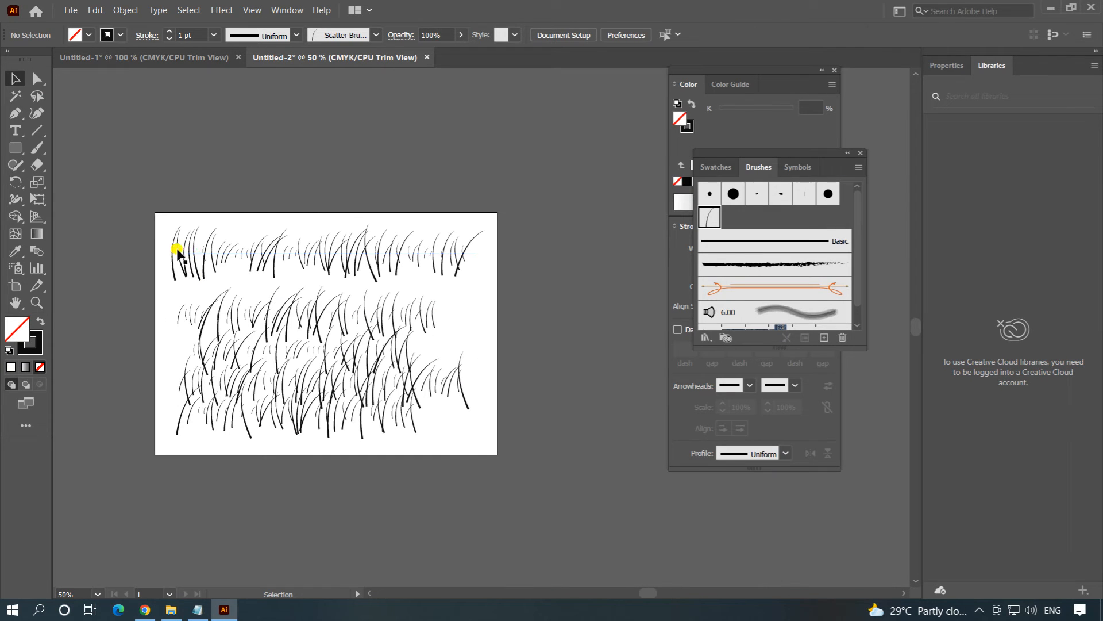
Expand the appearance of all the grass rows into editable shapes.
mouse_move(154, 290)
mouse_down()
mouse_move(249, 289)
mouse_move(524, 488)
mouse_up()
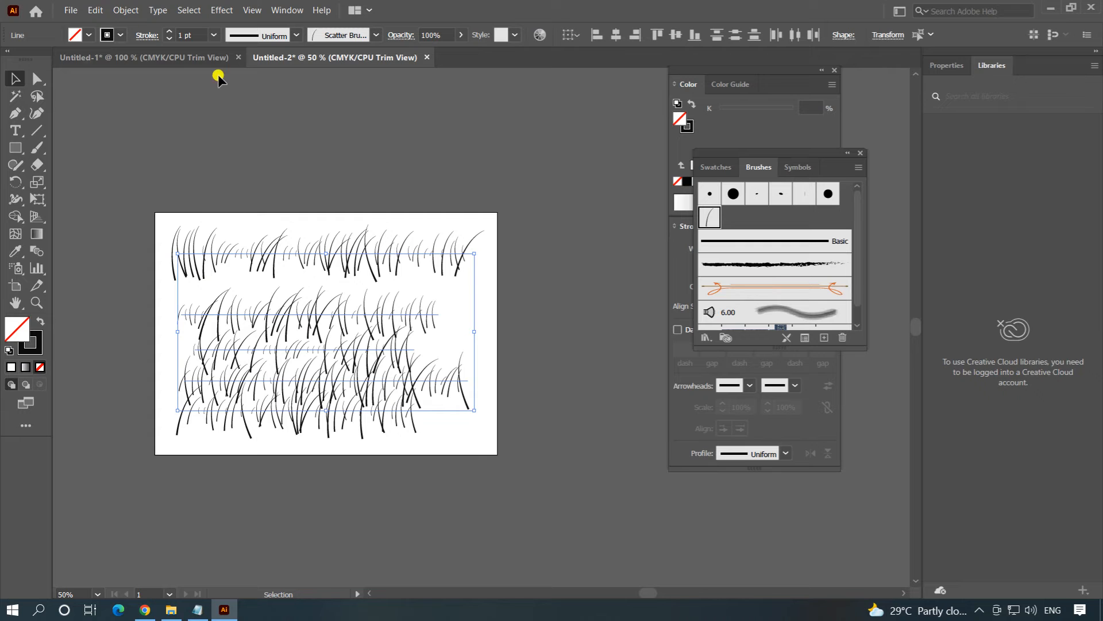
click(124, 11)
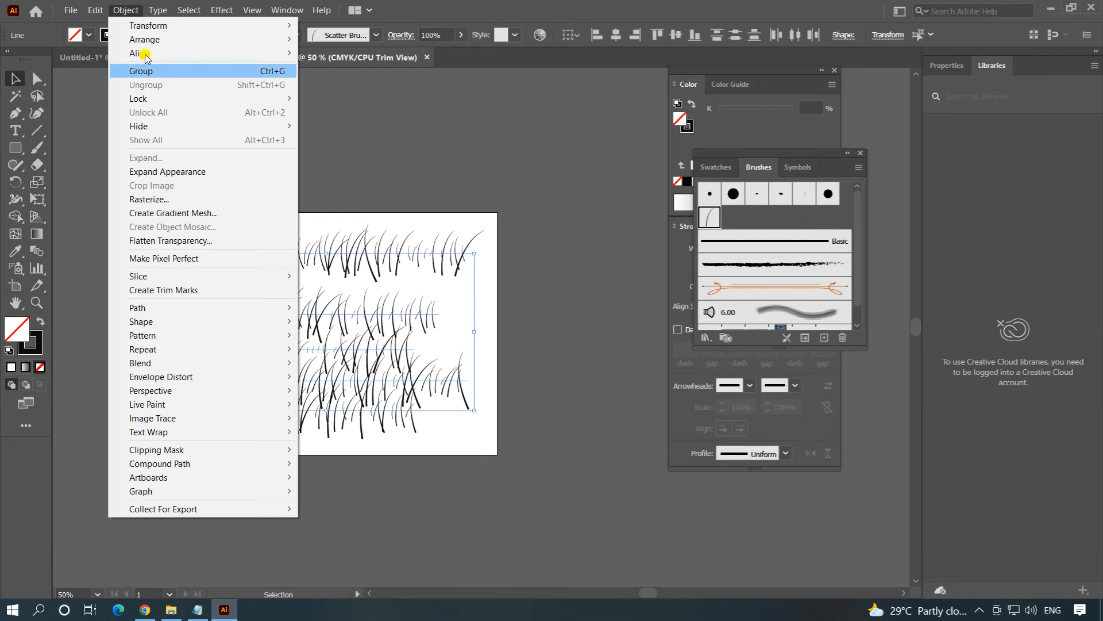
click(161, 172)
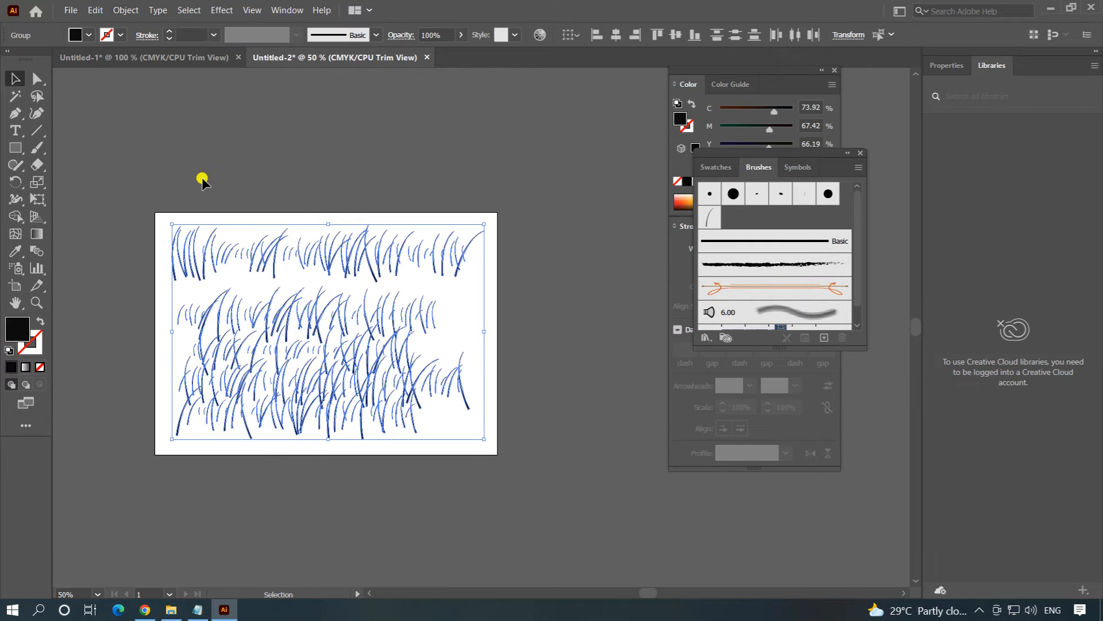
click(395, 172)
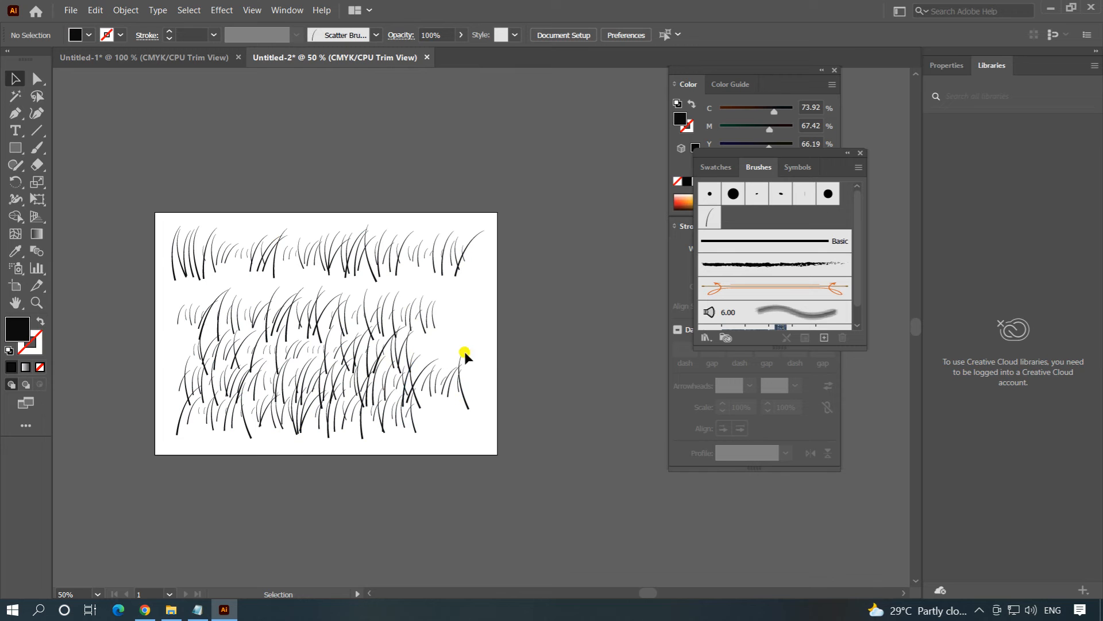
Apply a linear white-to-black gradient fill to all the expanded grass blades and show the gradient settings.
drag(99, 195, 541, 473)
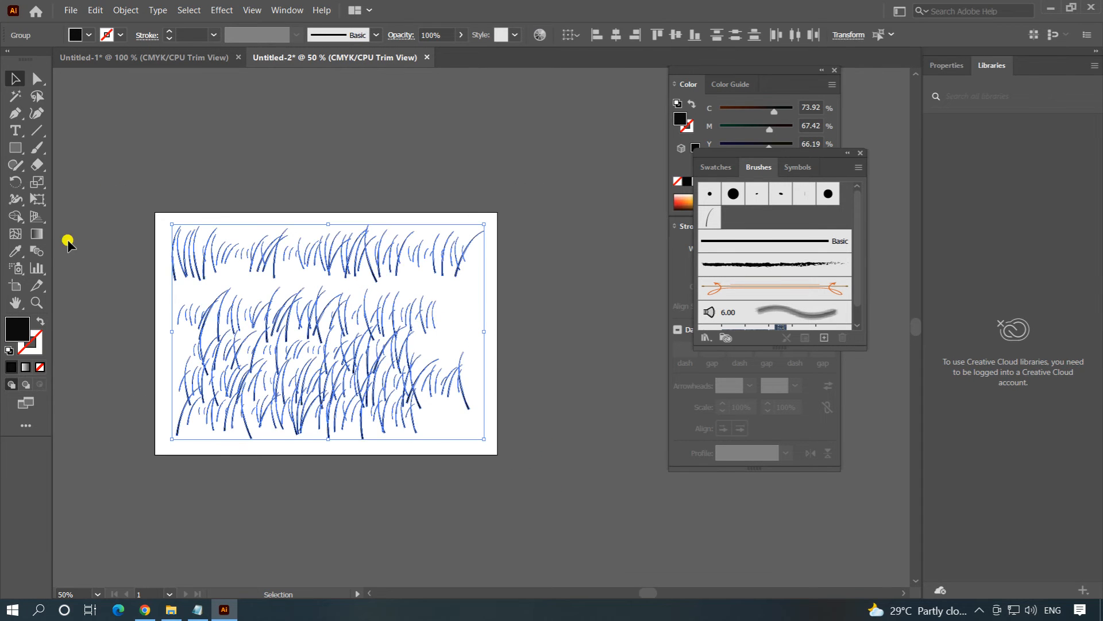
click(37, 233)
double_click(38, 233)
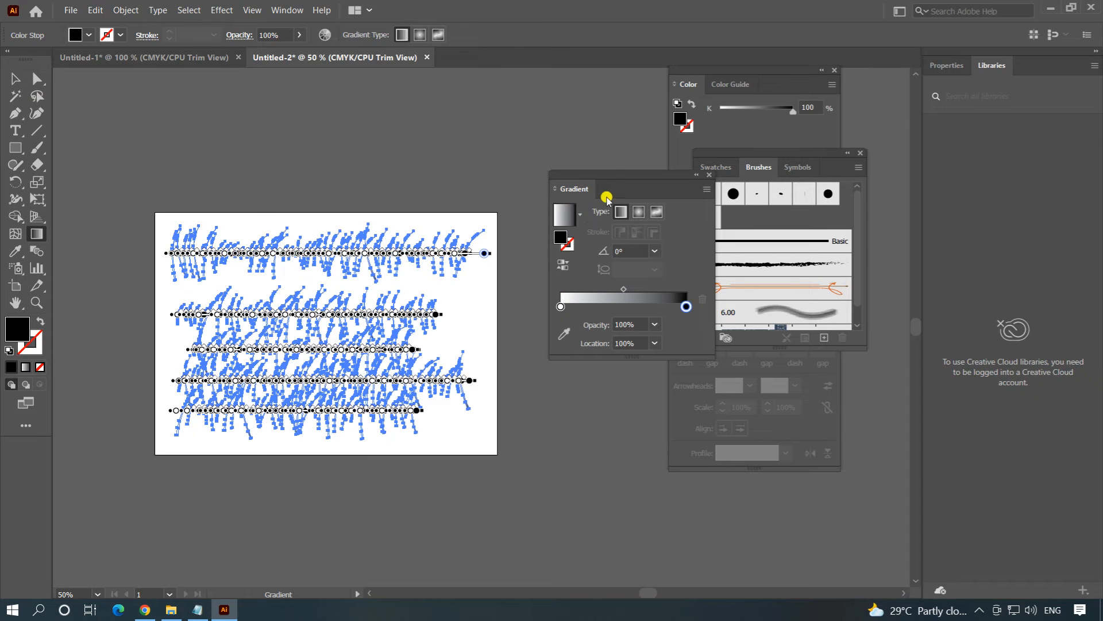
drag(618, 178, 637, 211)
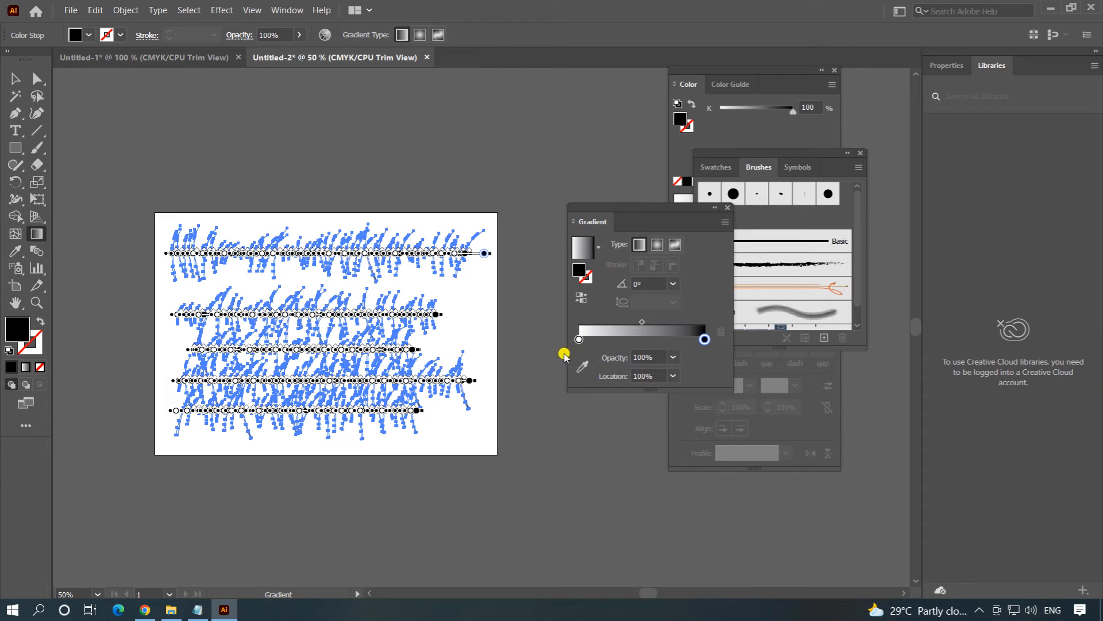
Set the gradient's start stop to green (C 100, M 0, Y 100) and its end stop to dark green (C 90, M 30, Y 95).
double_click(579, 340)
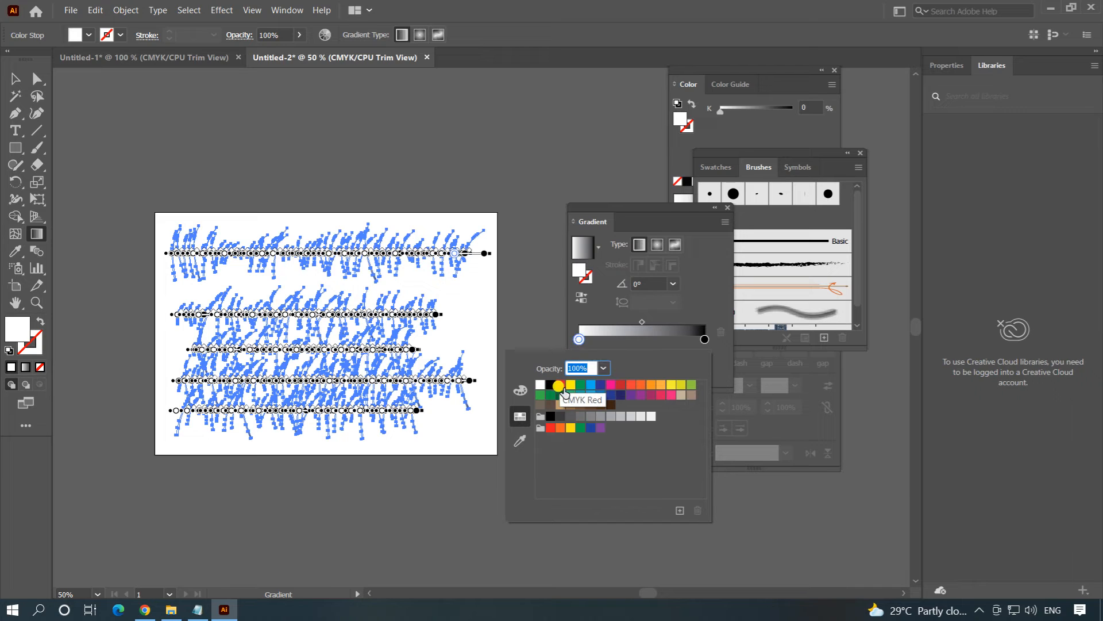
click(580, 385)
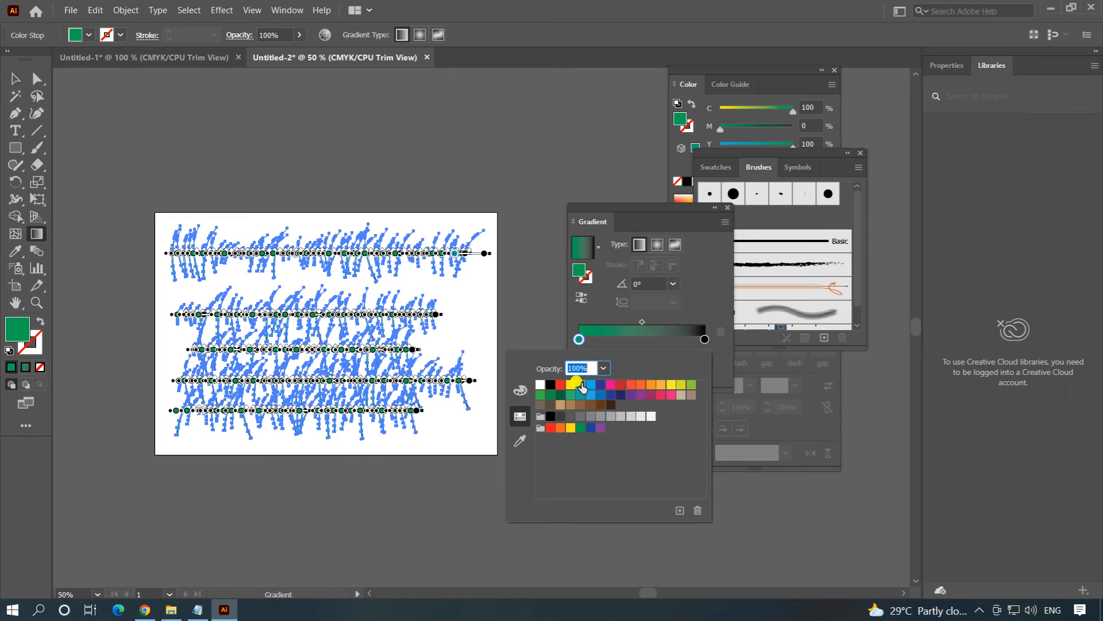
click(704, 339)
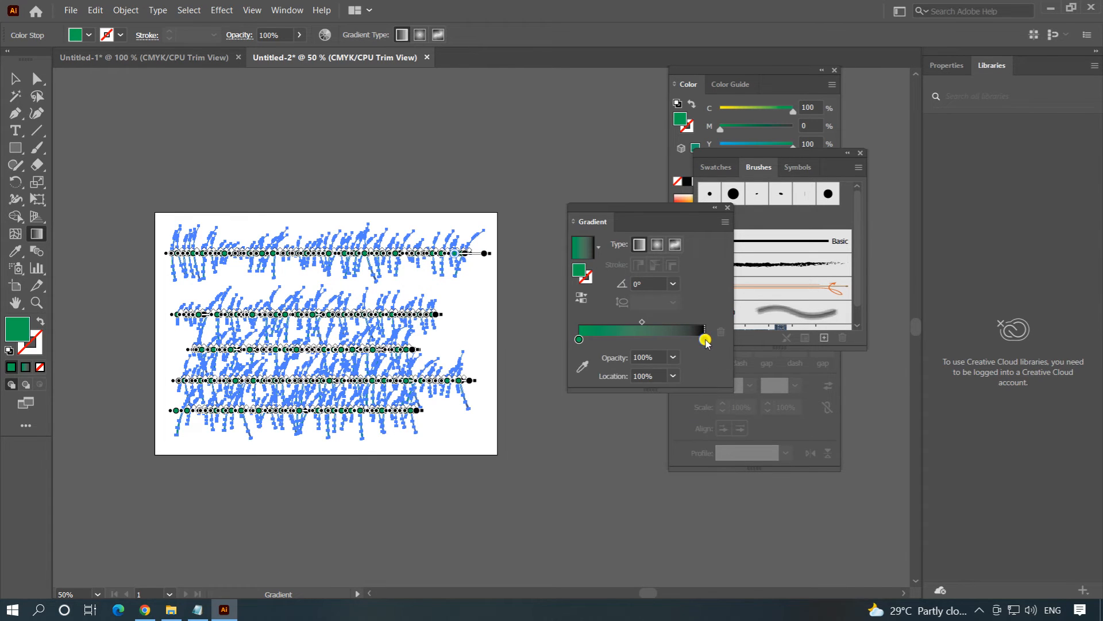
double_click(704, 339)
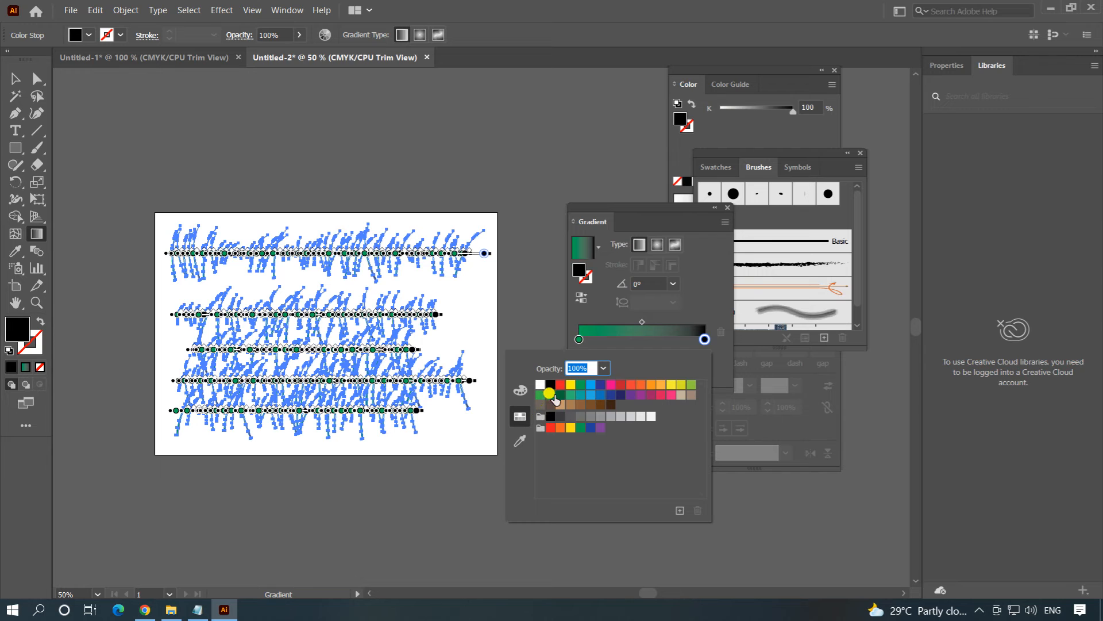
click(560, 395)
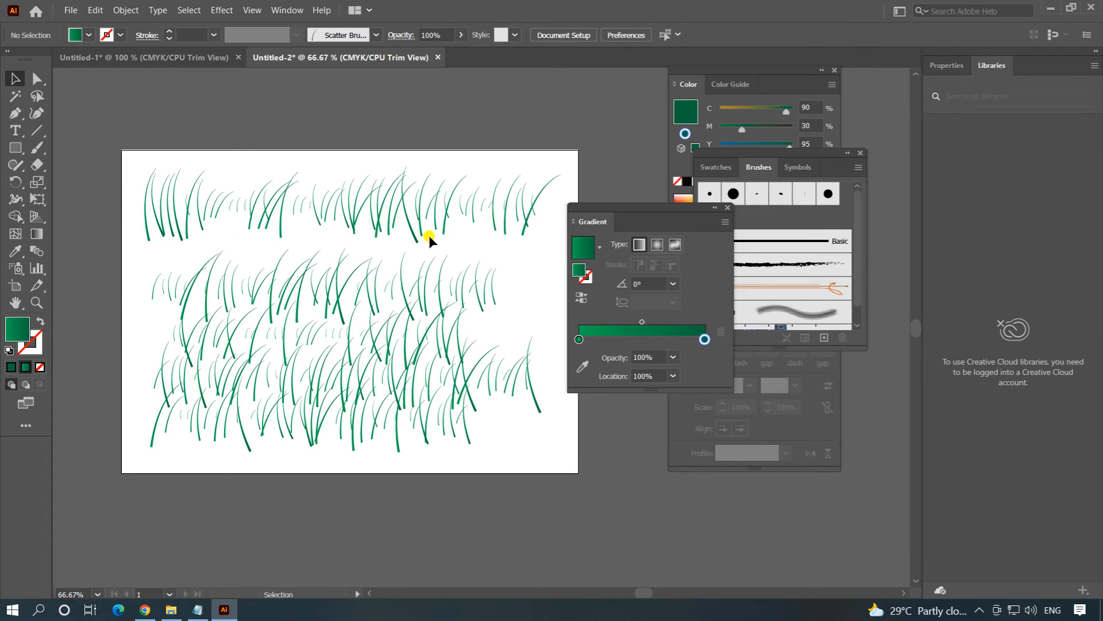
Redraw the green gradient vertically downward across all grass rows at -90° and close the gradient settings.
drag(111, 144, 603, 512)
click(34, 233)
drag(331, 99, 331, 543)
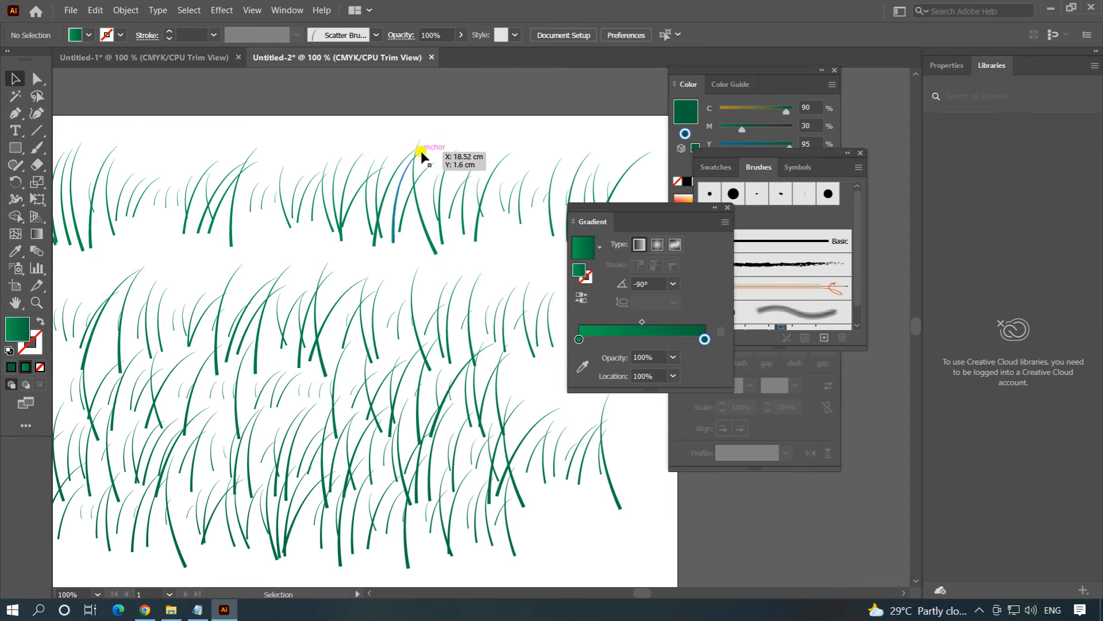
key(ctrl+alt+space)
ctrl+alt+click(384, 317)
ctrl+alt+click(421, 316)
key(space)
drag(420, 314, 251, 296)
click(727, 208)
Move the lower grass rows up so they overlap the top row and form one thick clump.
key(ctrl+space)
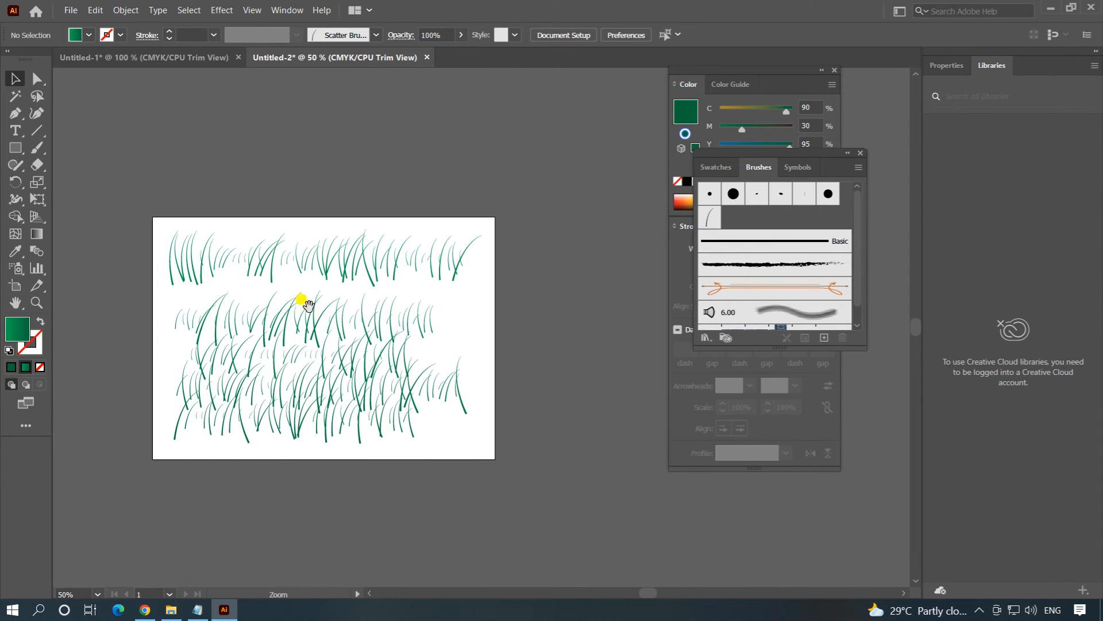
ctrl+click(310, 305)
key(space)
drag(455, 314, 338, 304)
drag(218, 344, 222, 280)
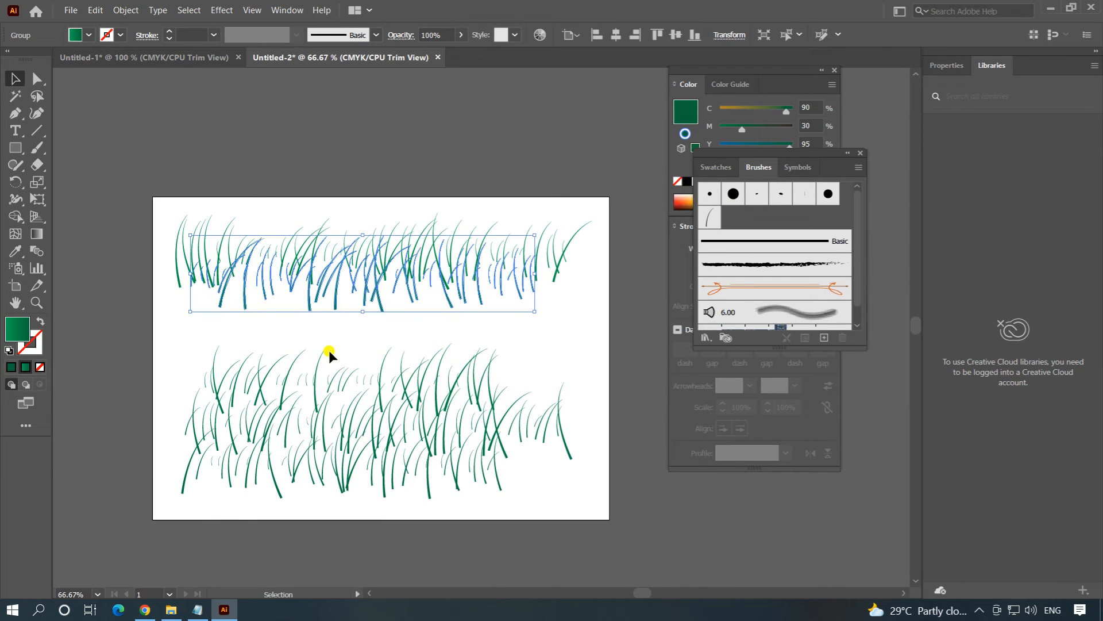
drag(311, 377, 316, 256)
click(400, 167)
Duplicate the combined grass clump with a small diagonal offset to make it denser.
key(space)
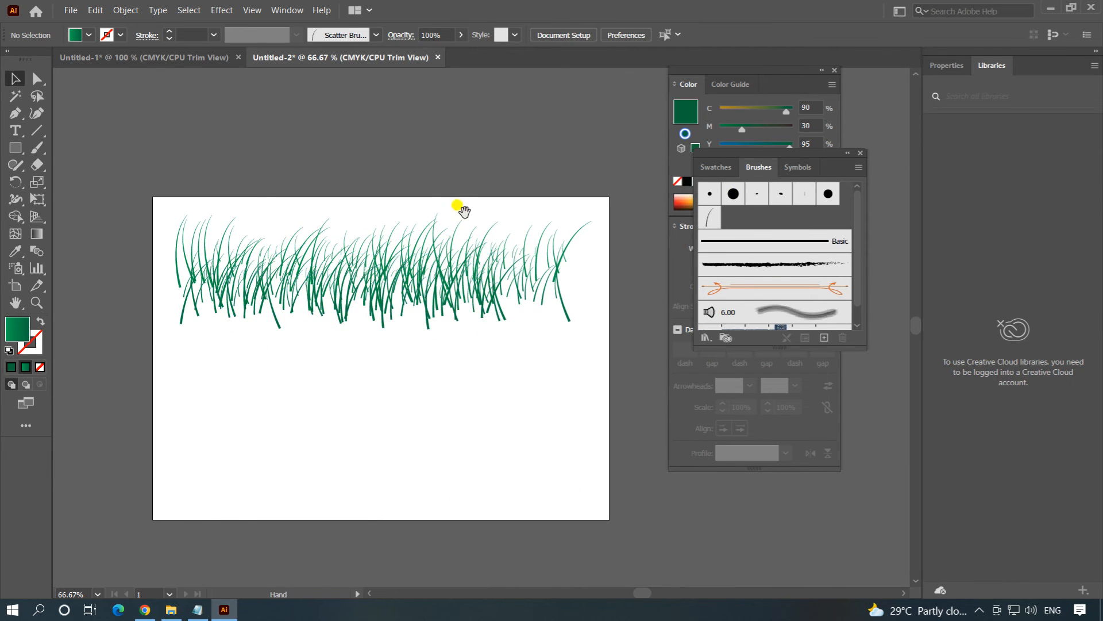
drag(459, 205, 443, 217)
drag(125, 212, 600, 358)
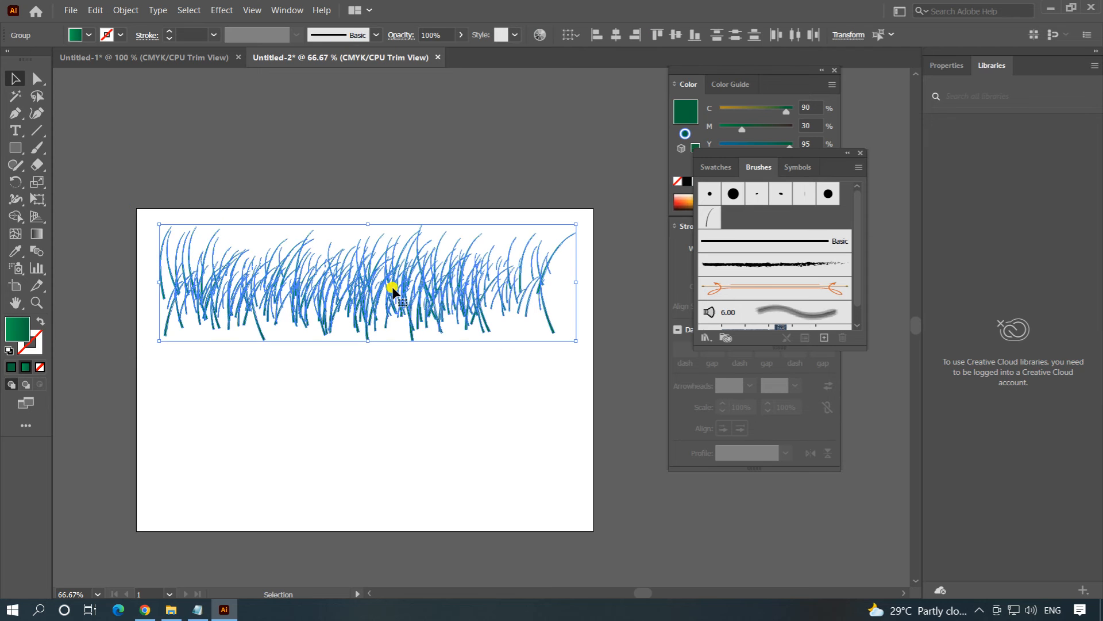
drag(365, 286, 347, 305)
click(347, 131)
Move the whole dense grass clump down to the artboard's bottom edge.
drag(138, 210, 622, 377)
drag(389, 303, 394, 483)
click(462, 214)
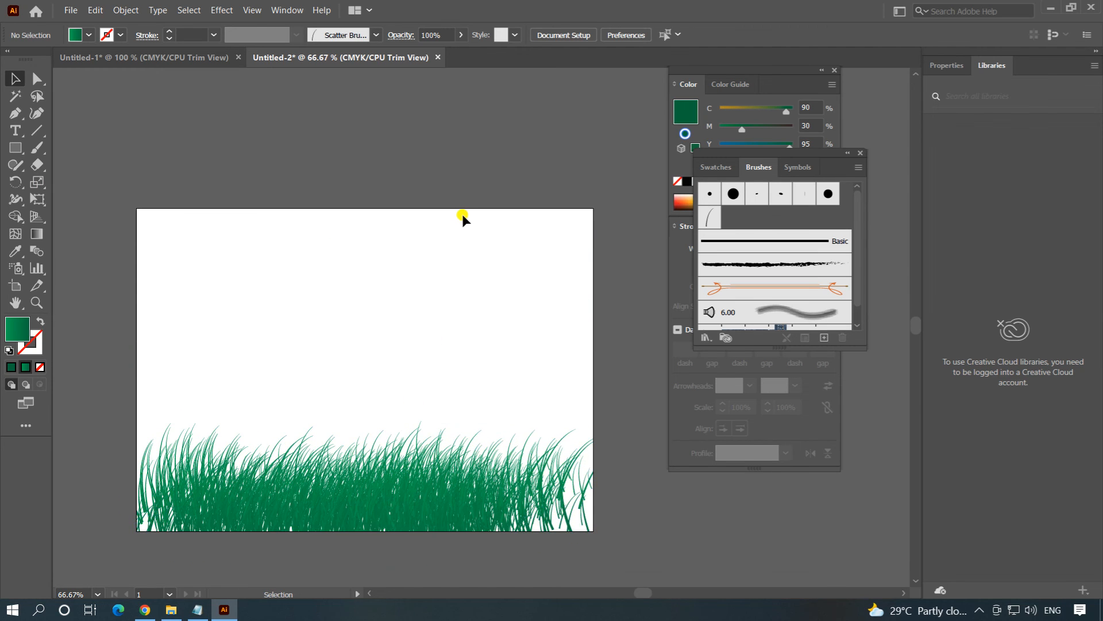
drag(422, 414, 436, 353)
ctrl+click(435, 392)
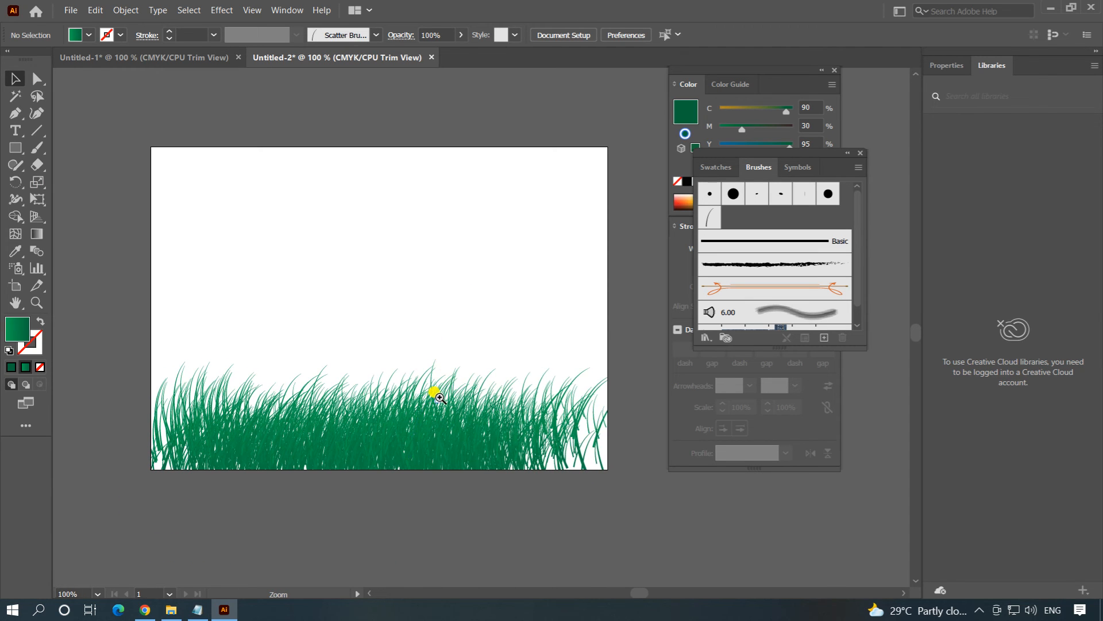